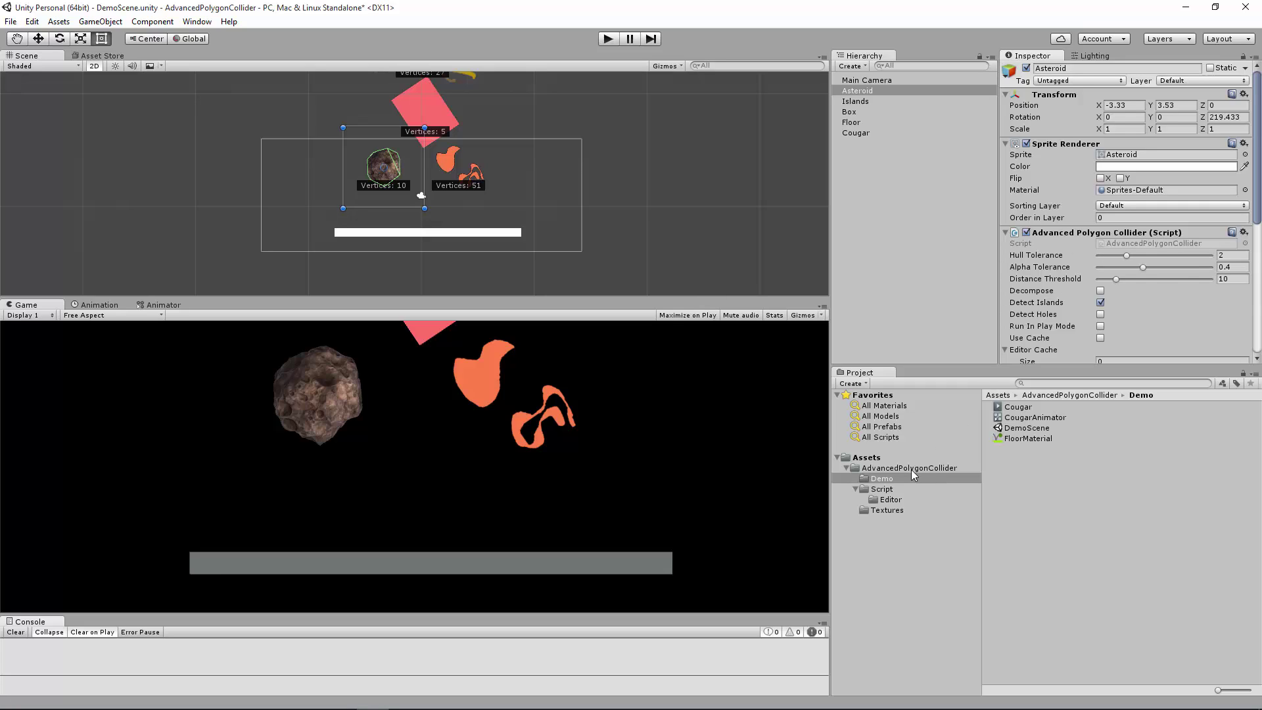
- Show the AdvancedPolygonCollider Script folder with its Editor folder and two script files
left_click(885, 490)
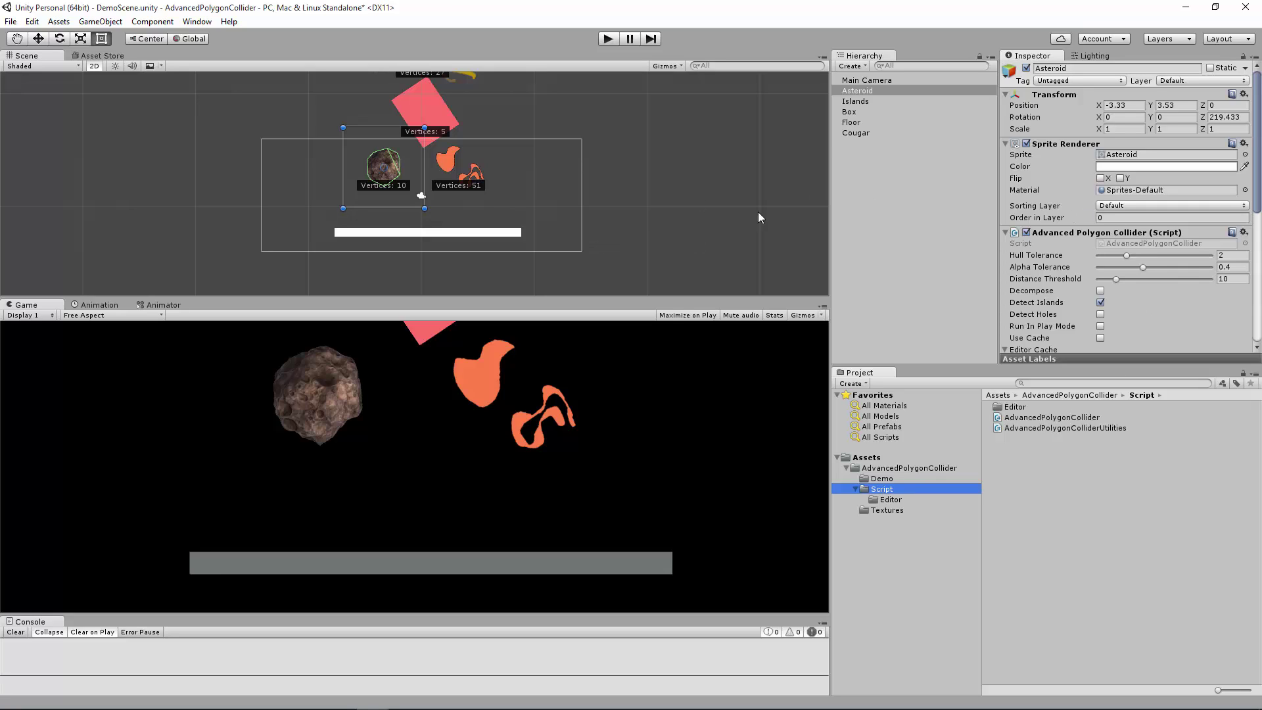
left_click(857, 92)
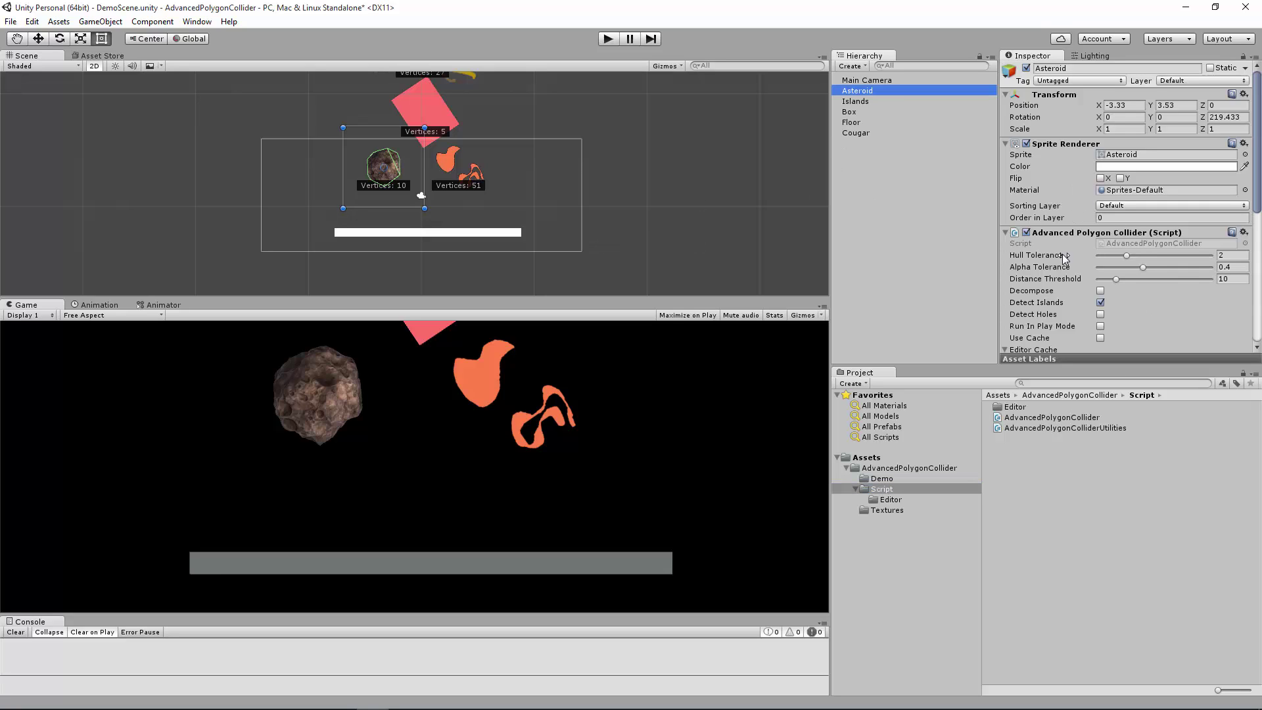
scroll(1059, 170, "down", 3)
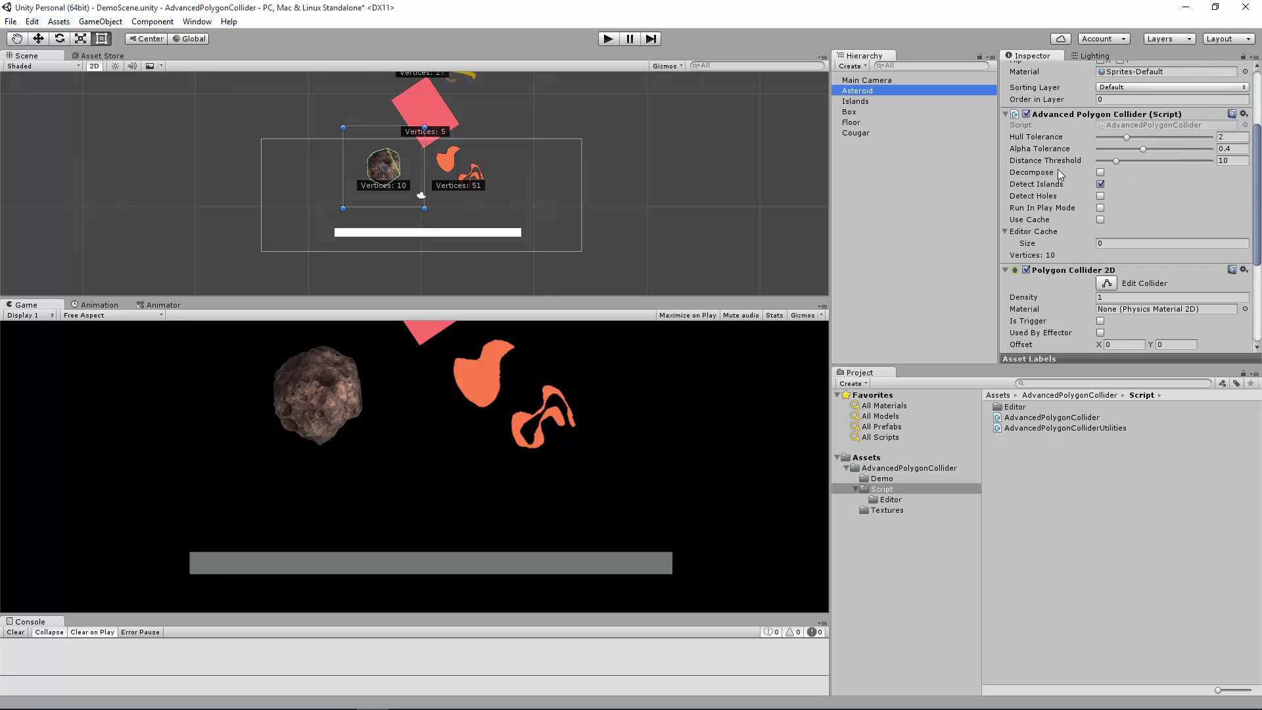
scroll(1059, 168, "down", 3)
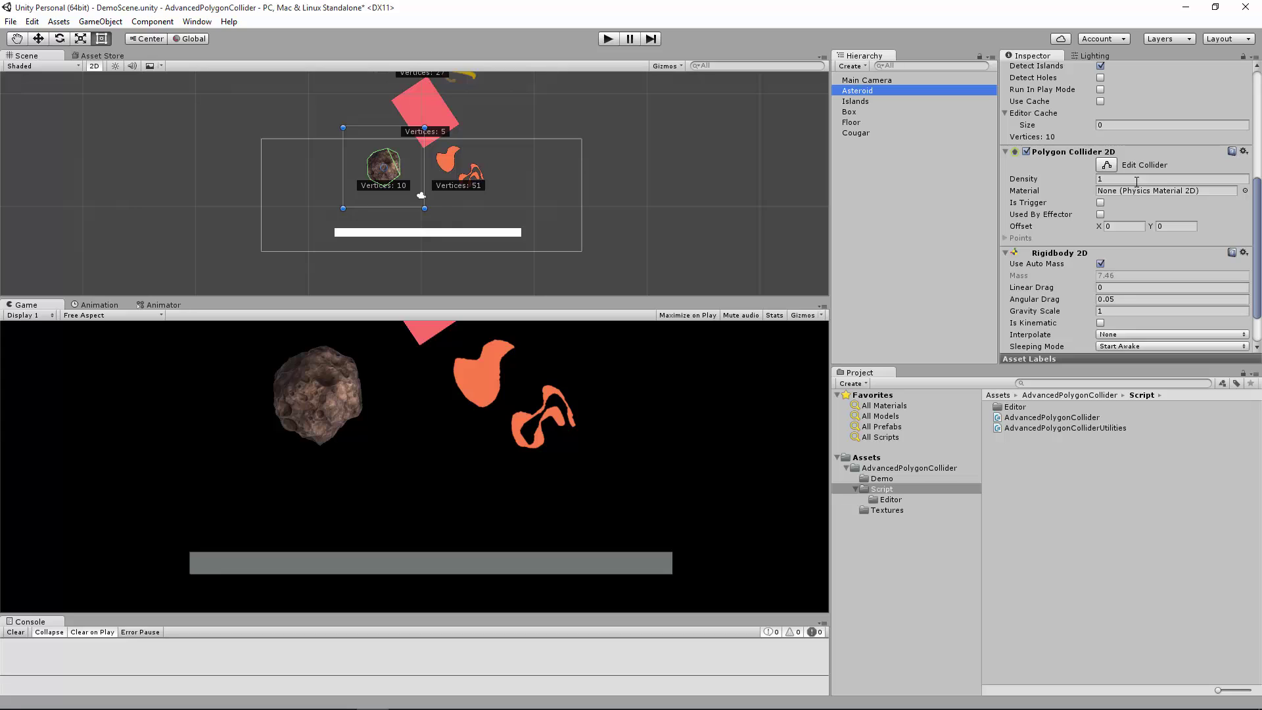
scroll(1136, 183, "up", 5)
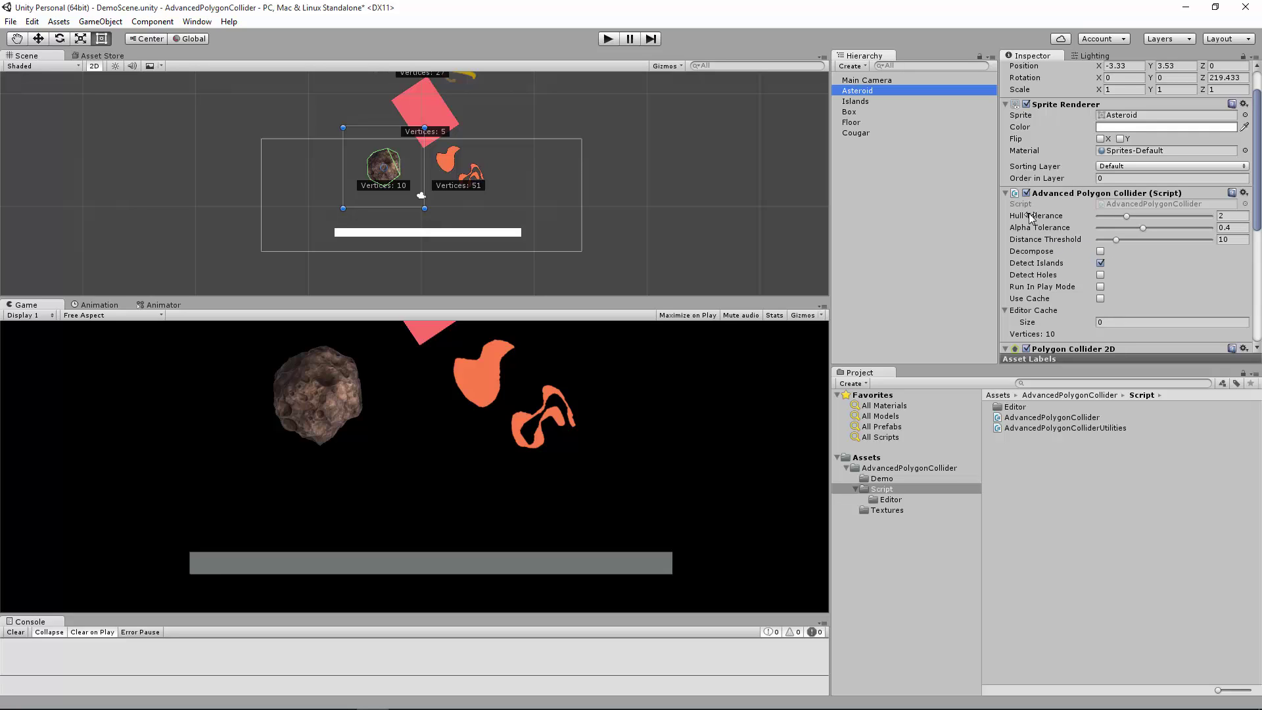
- Zoom in on the asteroid and adjust Distance Threshold back and forth, settling at 5 (11 vertices)
mouse_move(1030, 218)
scroll(491, 224, "up", 8)
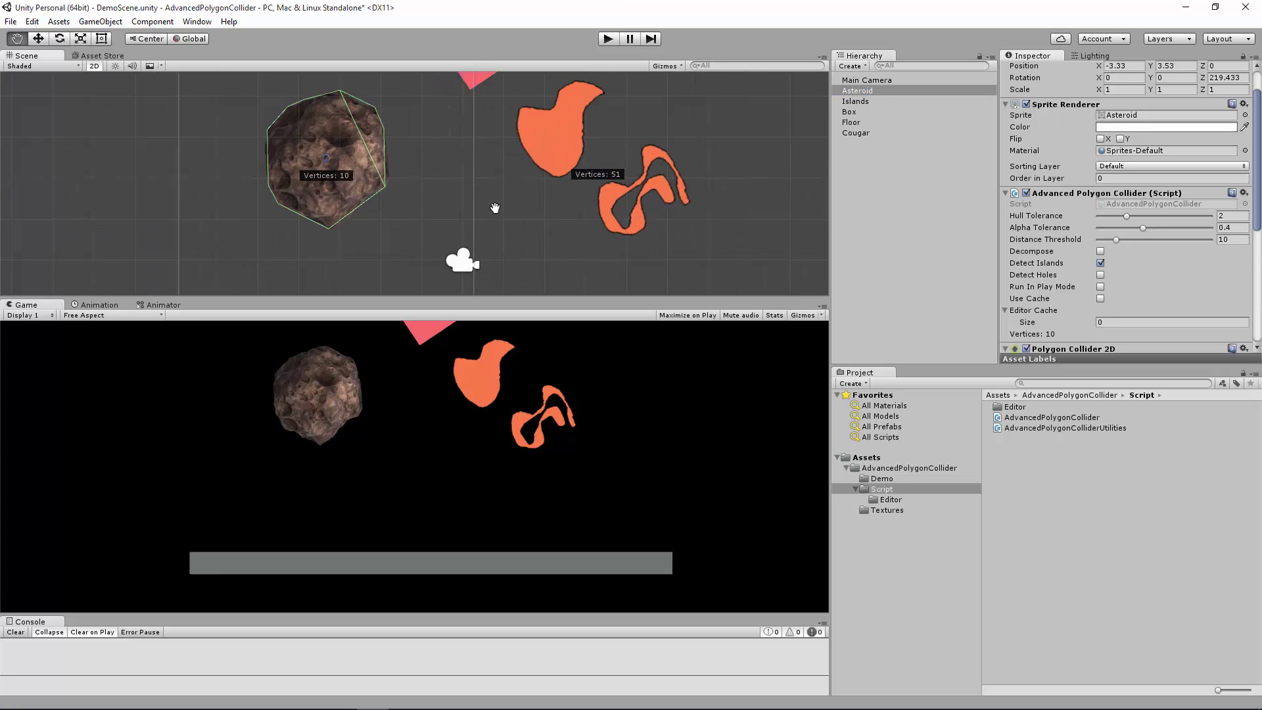
middle_click_drag(494, 220, 513, 231)
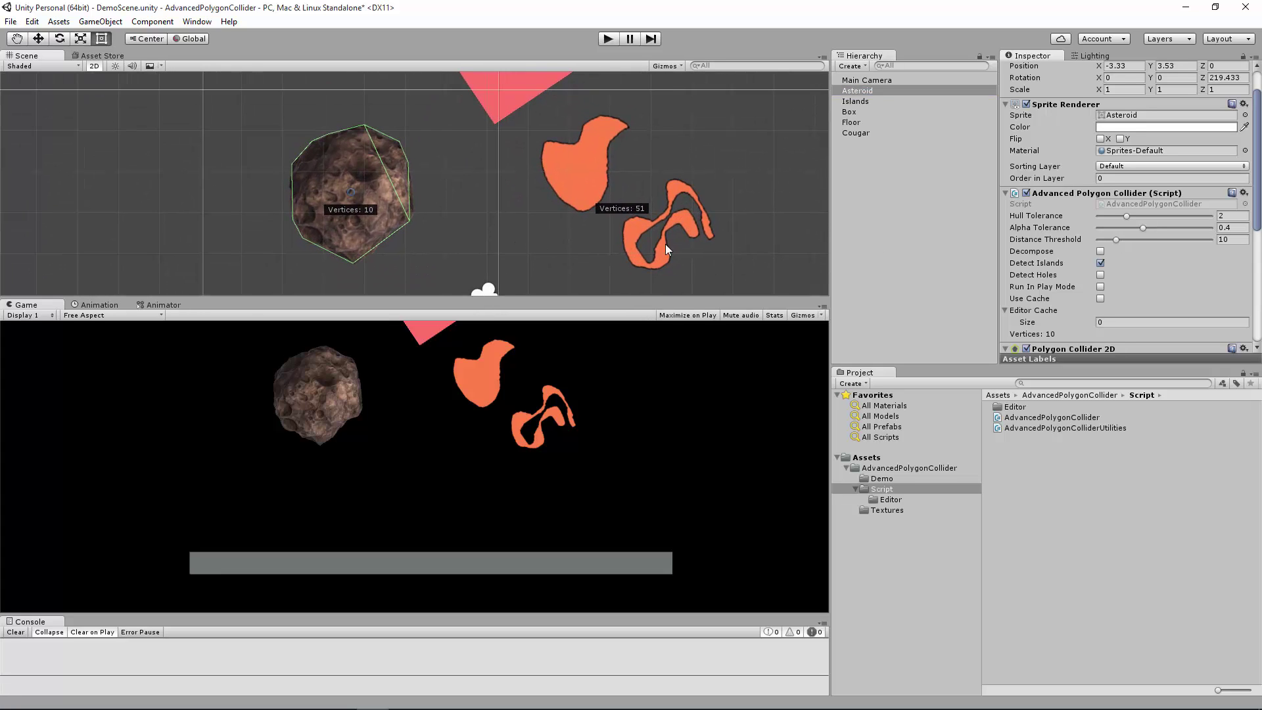
left_click(1117, 239)
left_click_drag(1116, 239, 1099, 240)
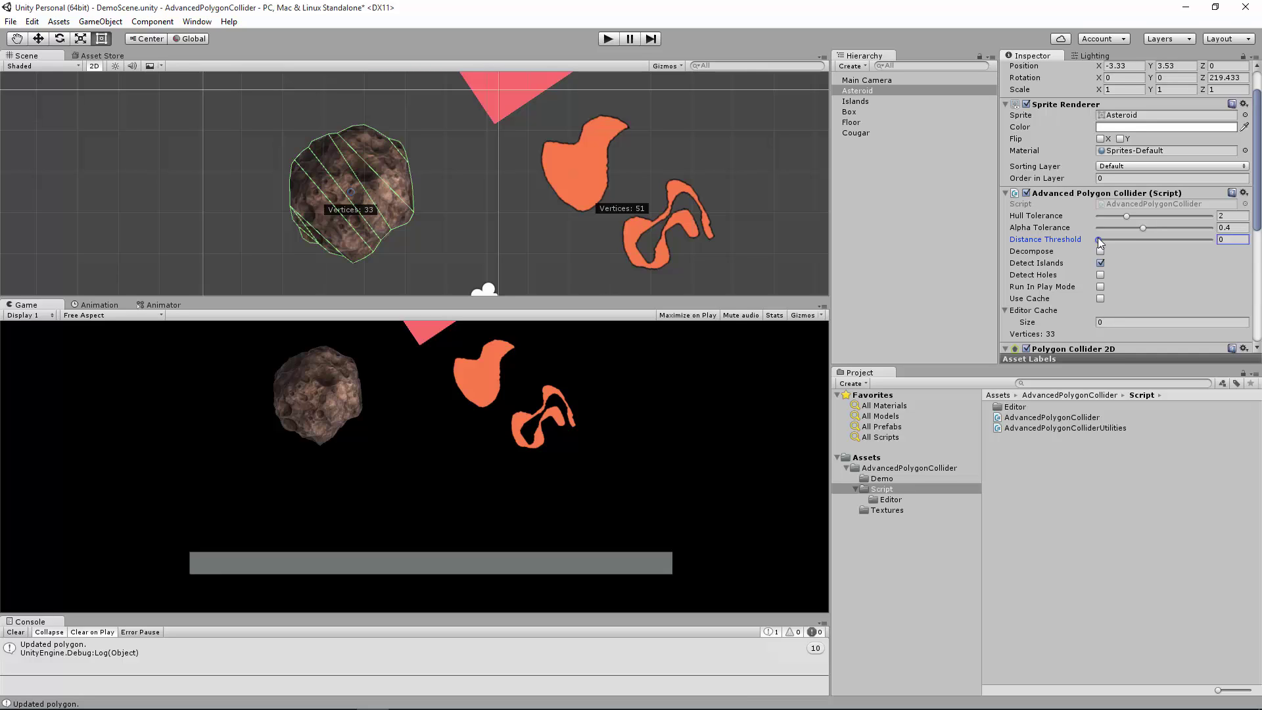
left_click_drag(1100, 241, 1122, 242)
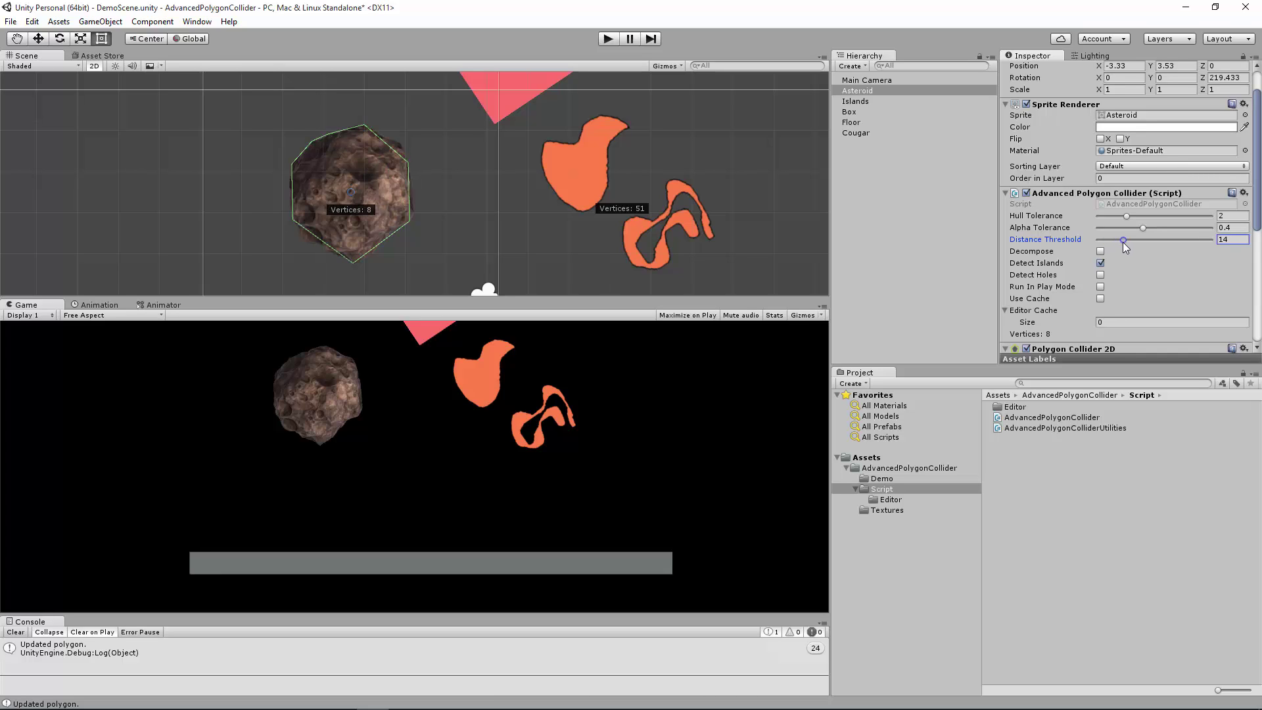
left_click_drag(1127, 242, 1231, 234)
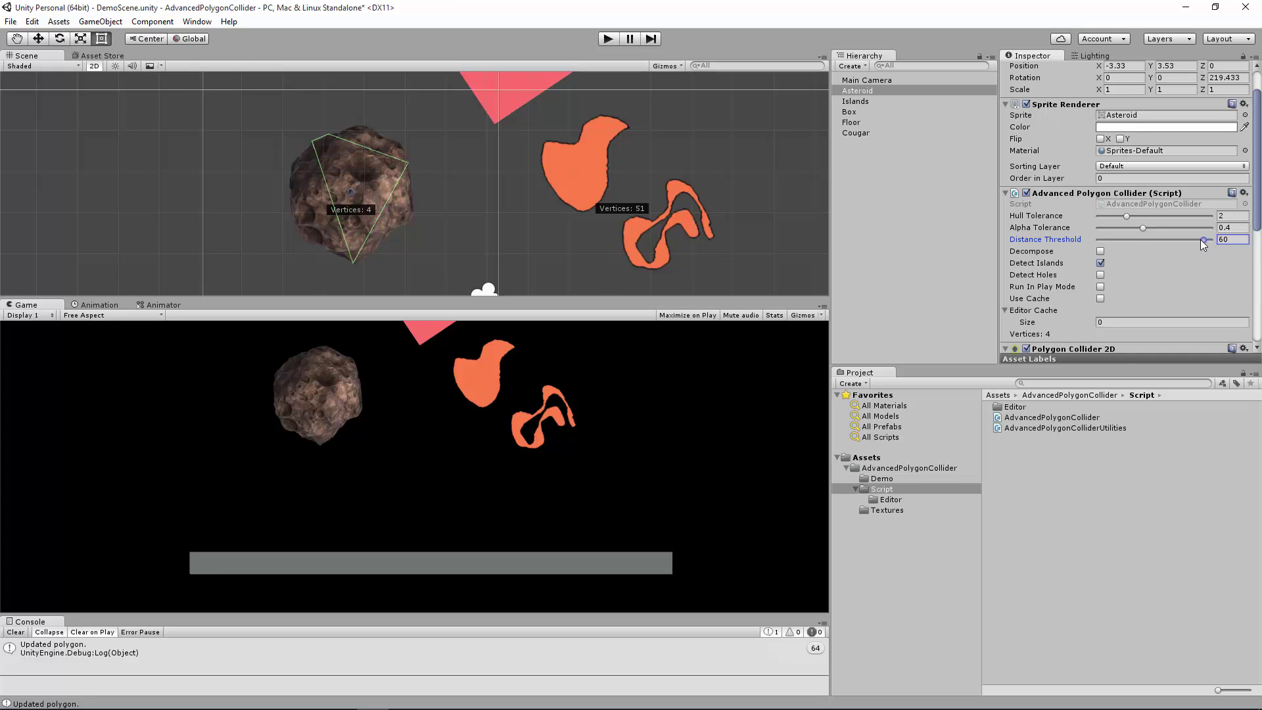
left_click_drag(1198, 240, 1115, 238)
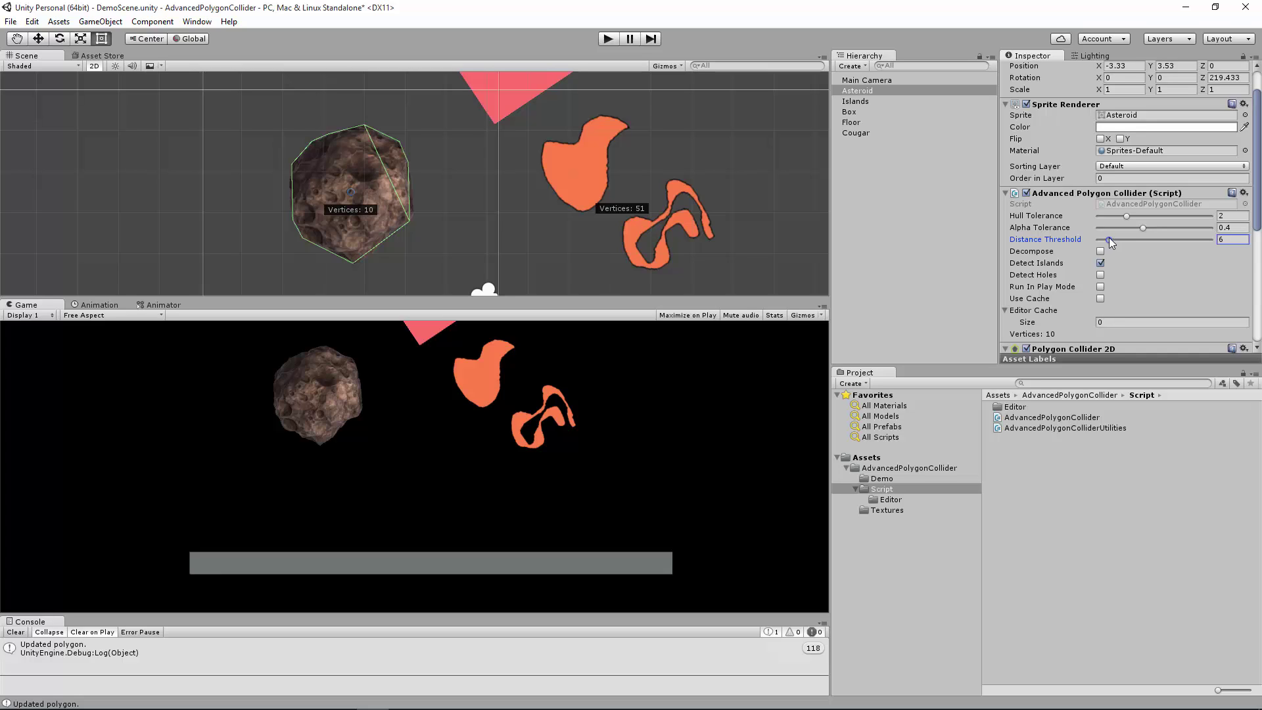
left_click_drag(1110, 238, 1108, 240)
scroll(1107, 239, "down", 3)
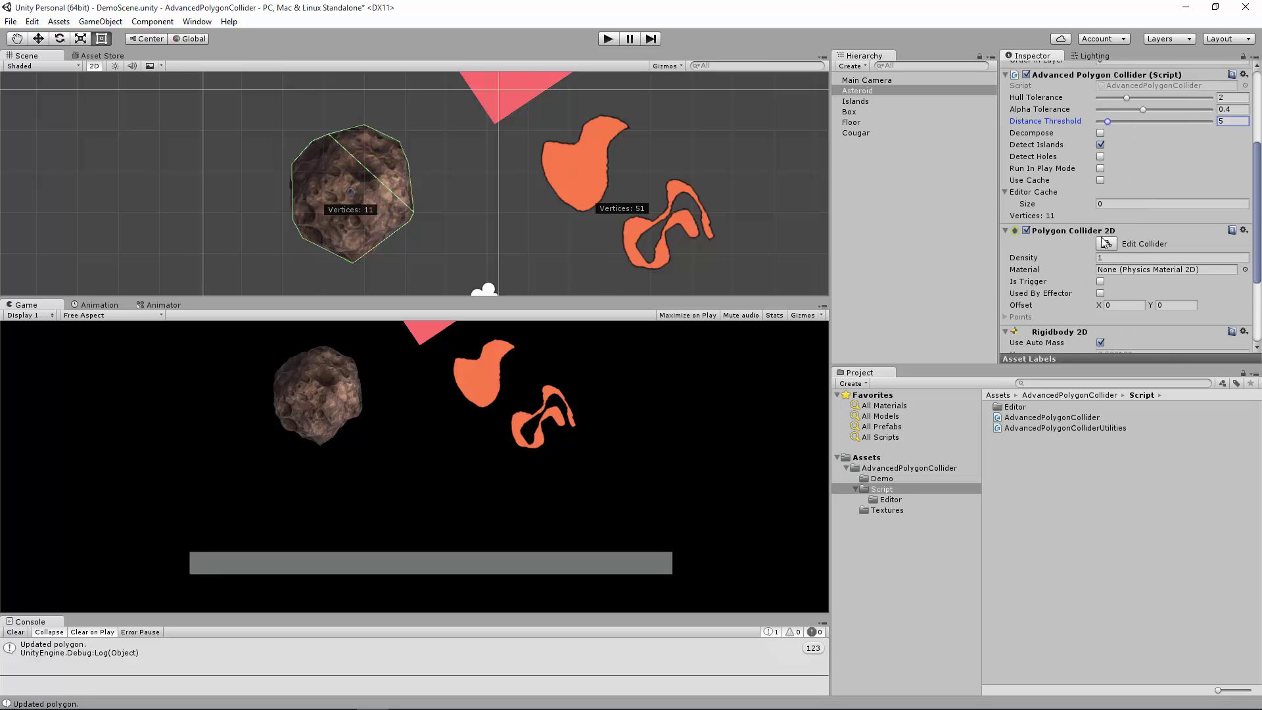
scroll(1079, 232, "up", 3)
scroll(1107, 284, "down", 1)
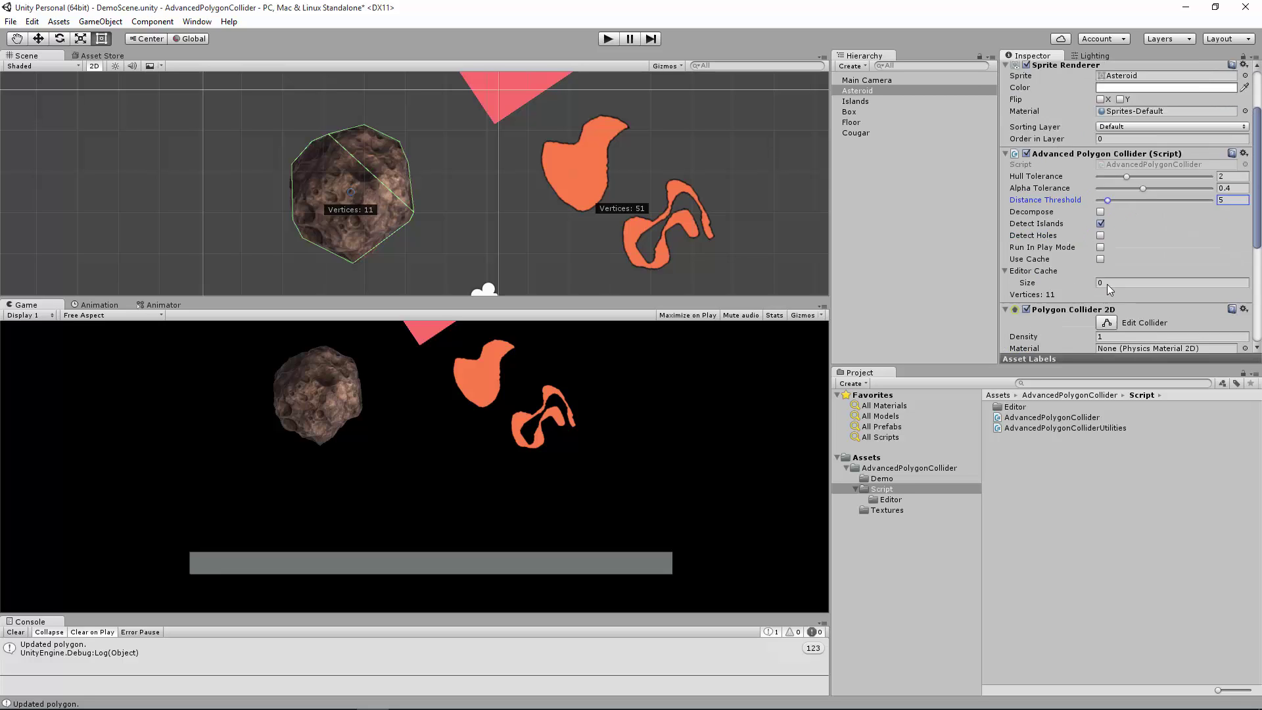
left_click_drag(1109, 201, 1093, 201)
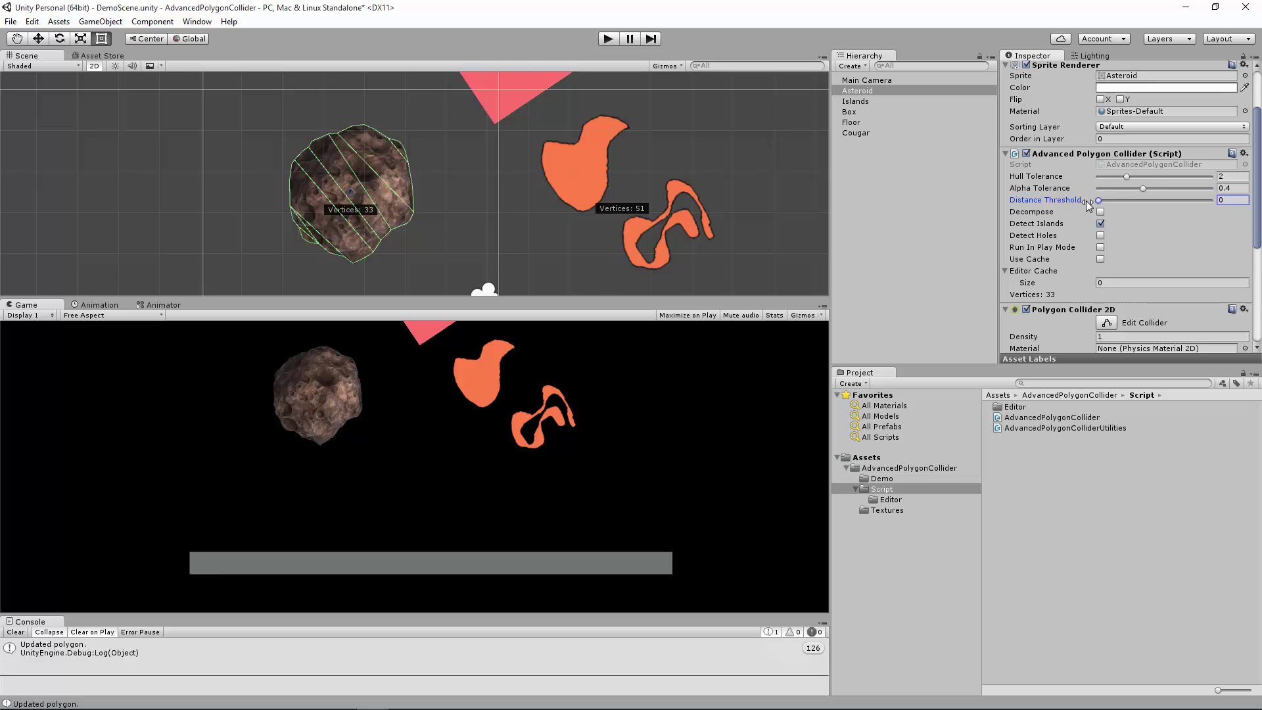
left_click_drag(1098, 201, 1110, 202)
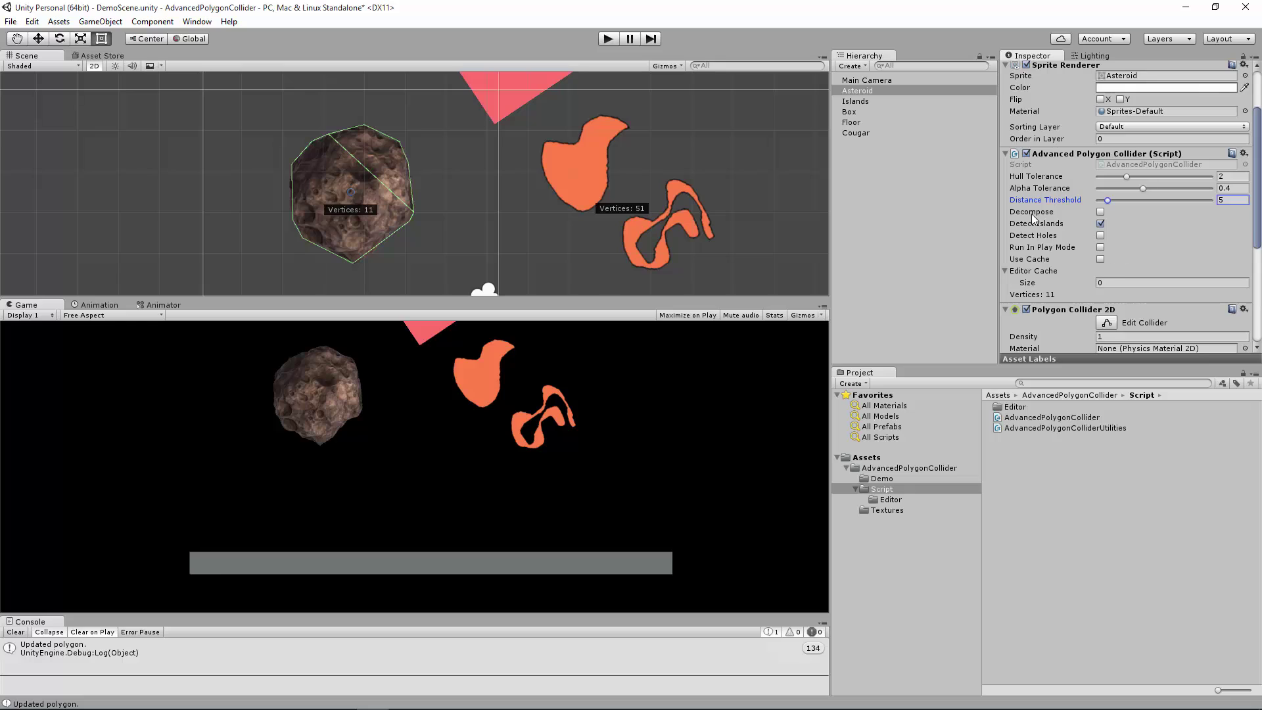
- Select Islands, briefly disable Detect Islands to compare, then re-enable it for the 51-vertex outline
mouse_move(1031, 217)
left_click(866, 101)
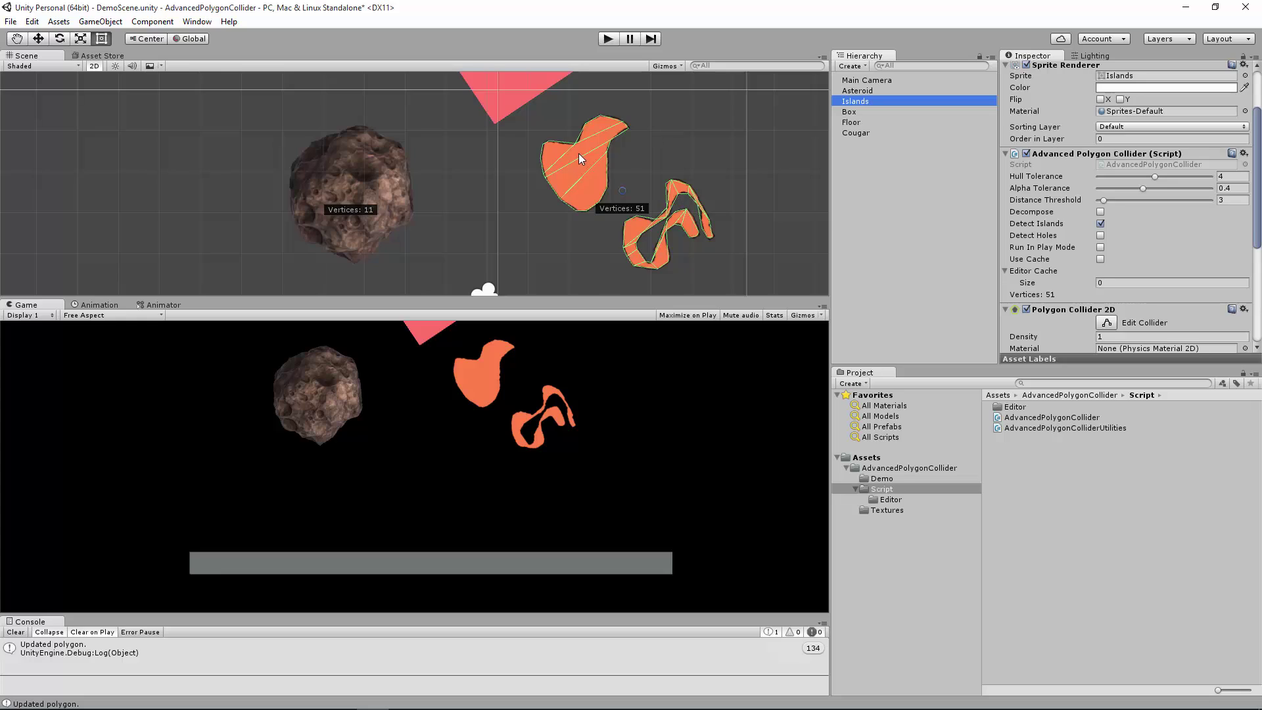
left_click(1101, 223)
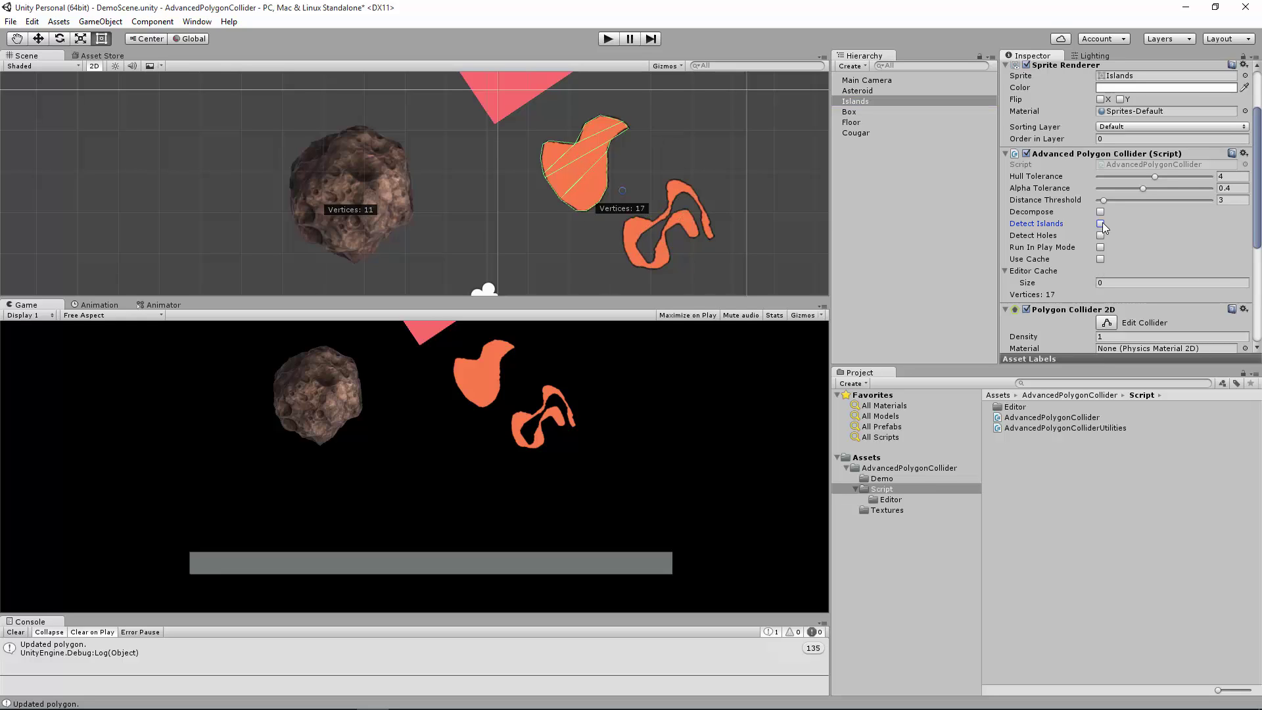
left_click(1101, 224)
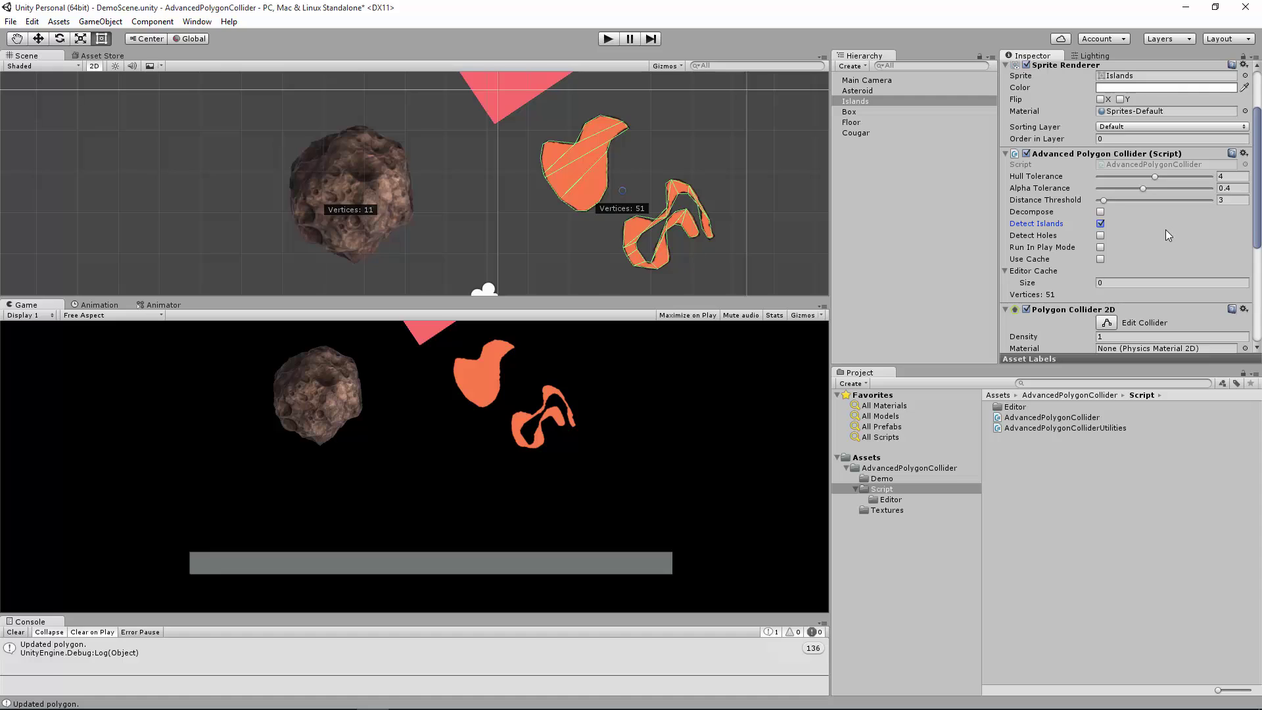
- Select the Cougar and pan the Scene view to bring its sprite into view
left_click(856, 134)
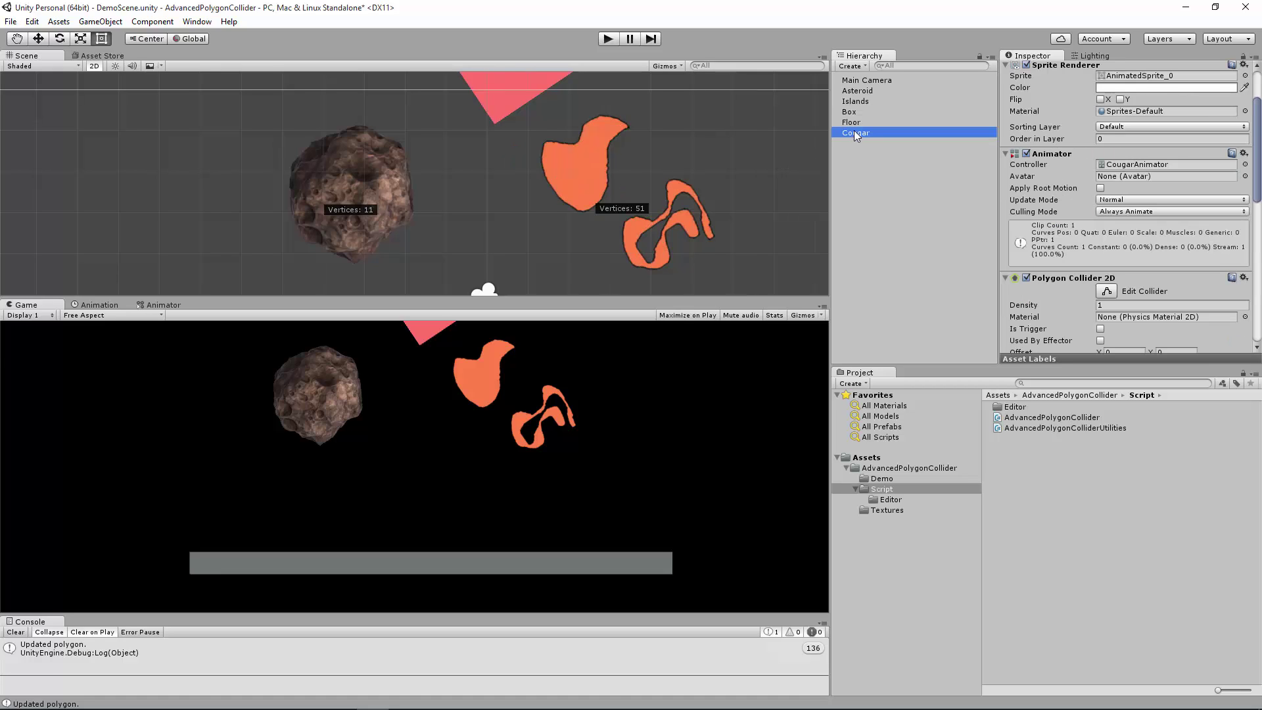
middle_click_drag(743, 121, 697, 324)
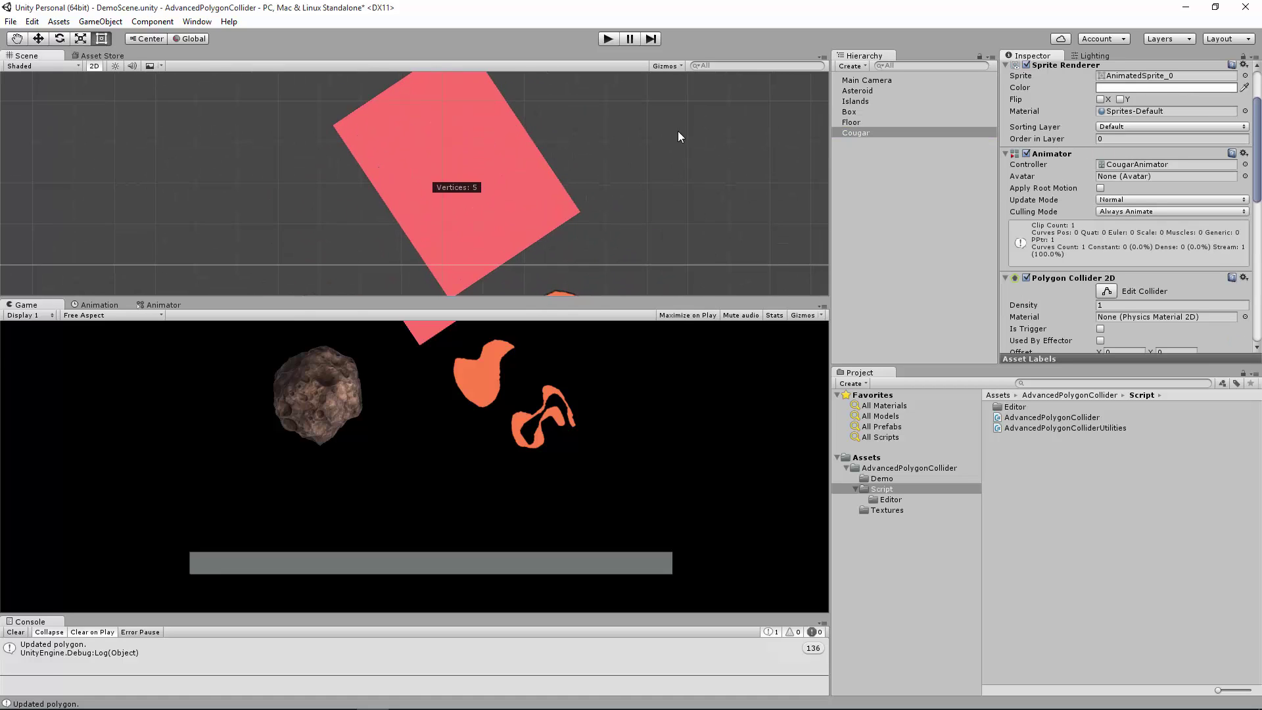
middle_click_drag(679, 133, 667, 306)
middle_click_drag(724, 174, 727, 200)
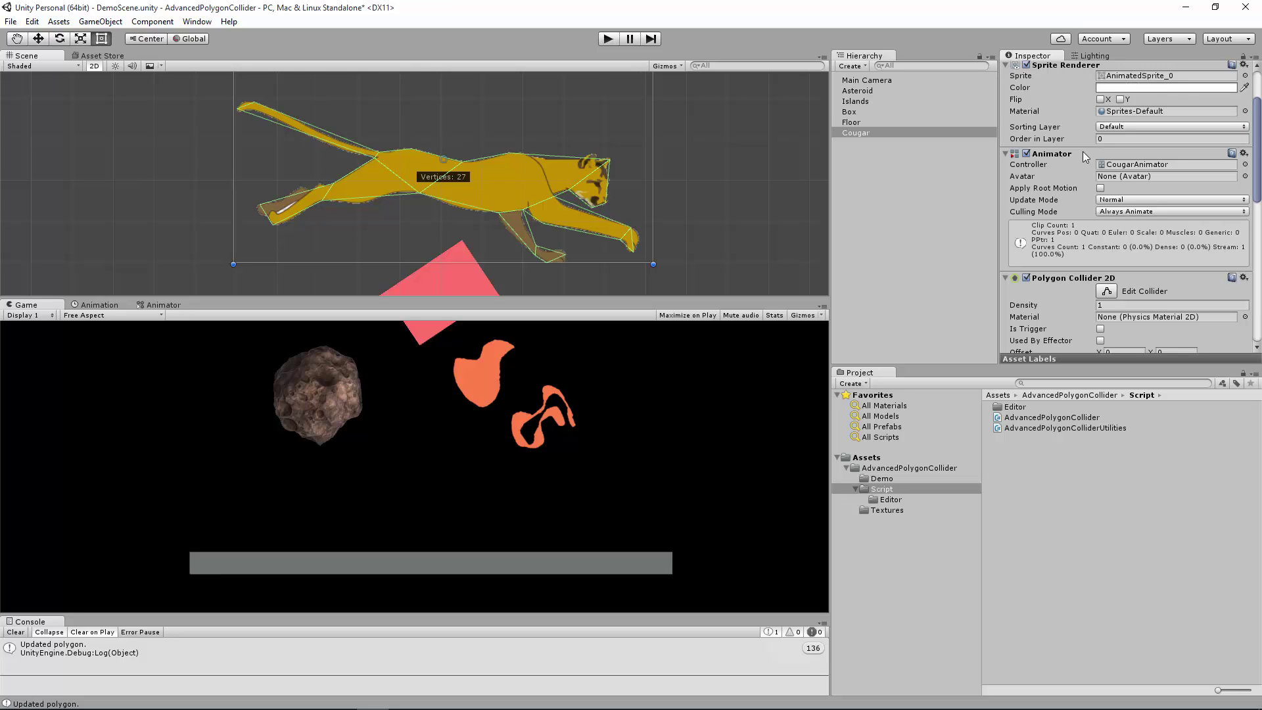
- Clear the Cougar's editor collider cache by toggling Use Cache, and show its animation clip
scroll(1083, 157, "down", 3)
scroll(1085, 157, "down", 4)
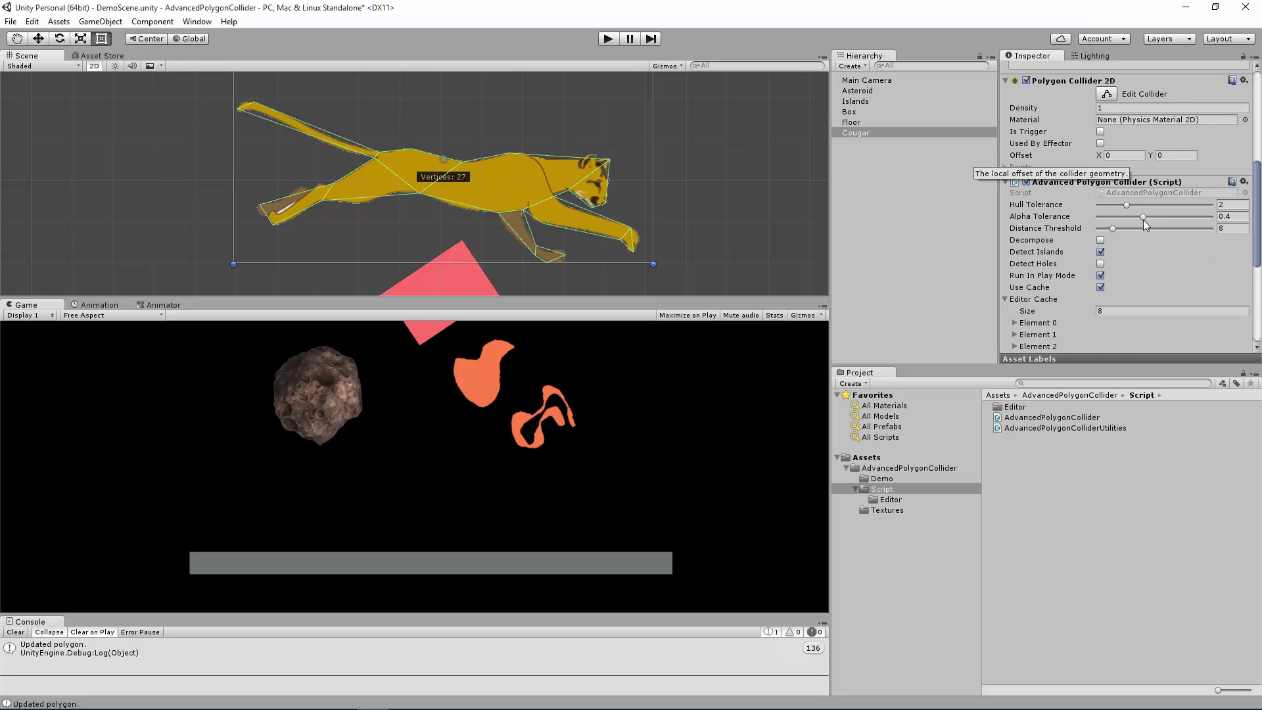
scroll(1143, 219, "down", 3)
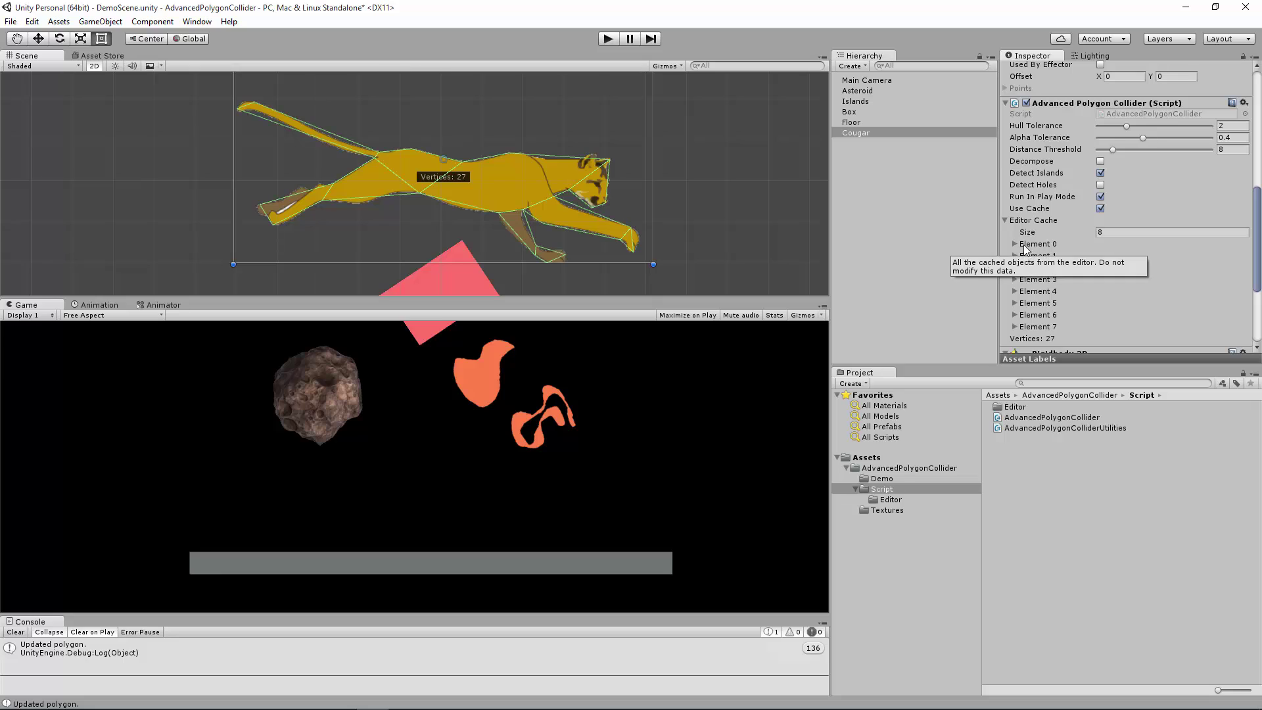
left_click(1100, 208)
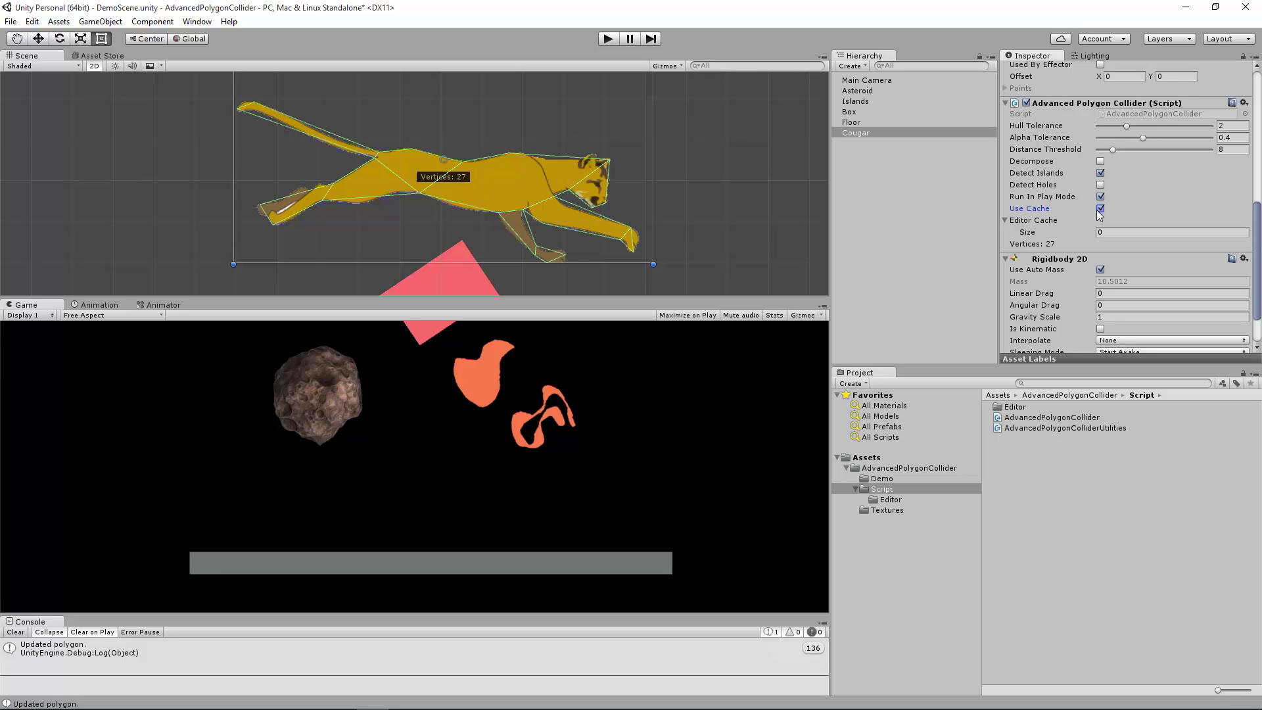
left_click(85, 306)
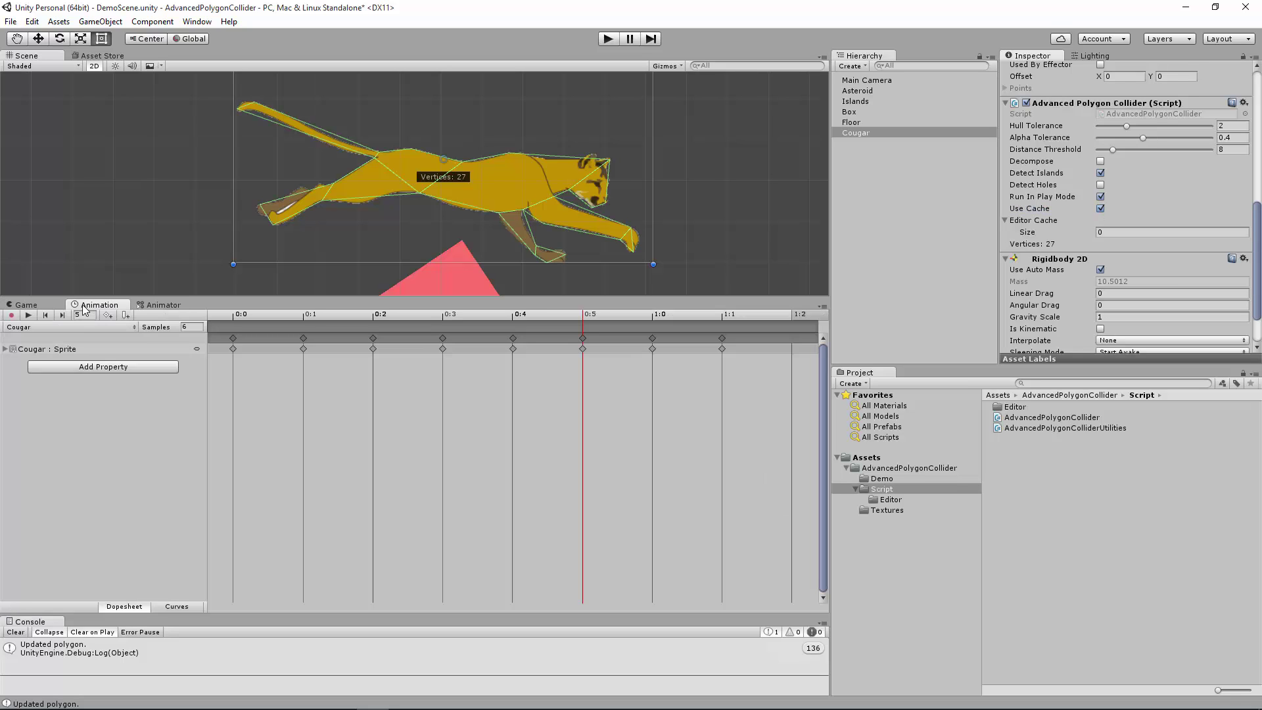
- Play and stop the cougar clip, then toggle Record to fill the cache with 8 collider entries
left_click(28, 317)
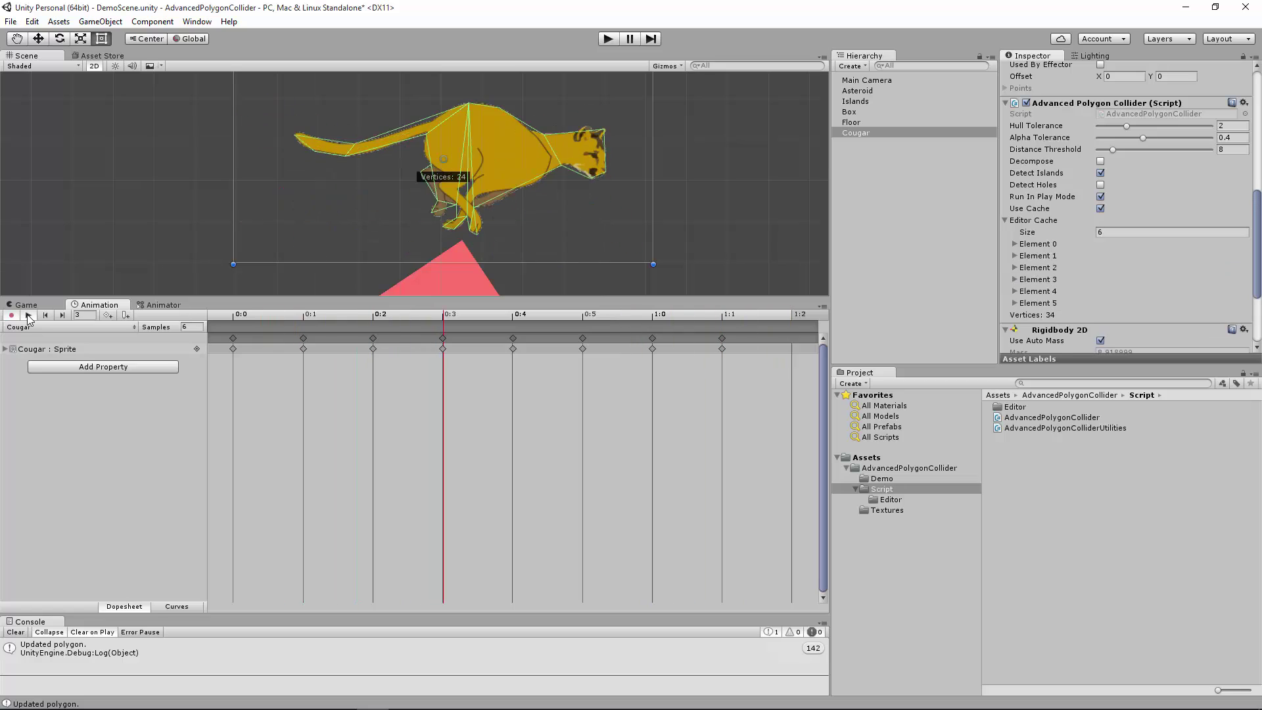
left_click(28, 316)
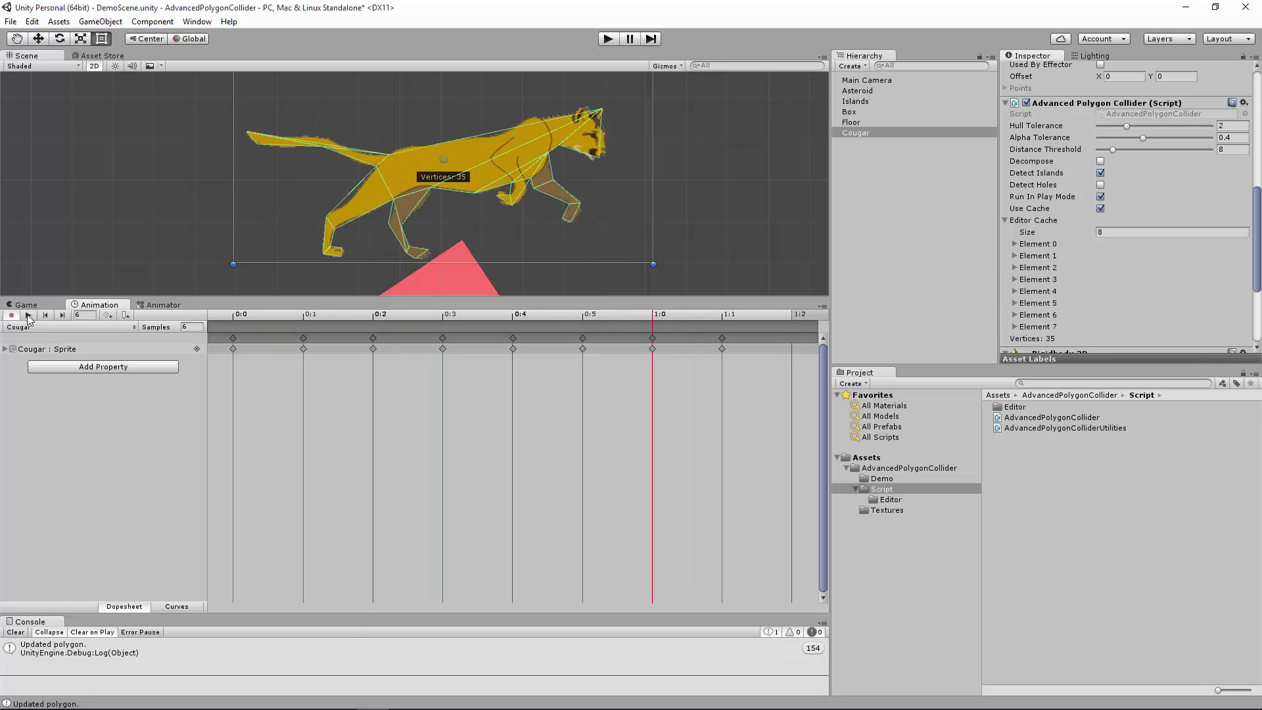
left_click(11, 316)
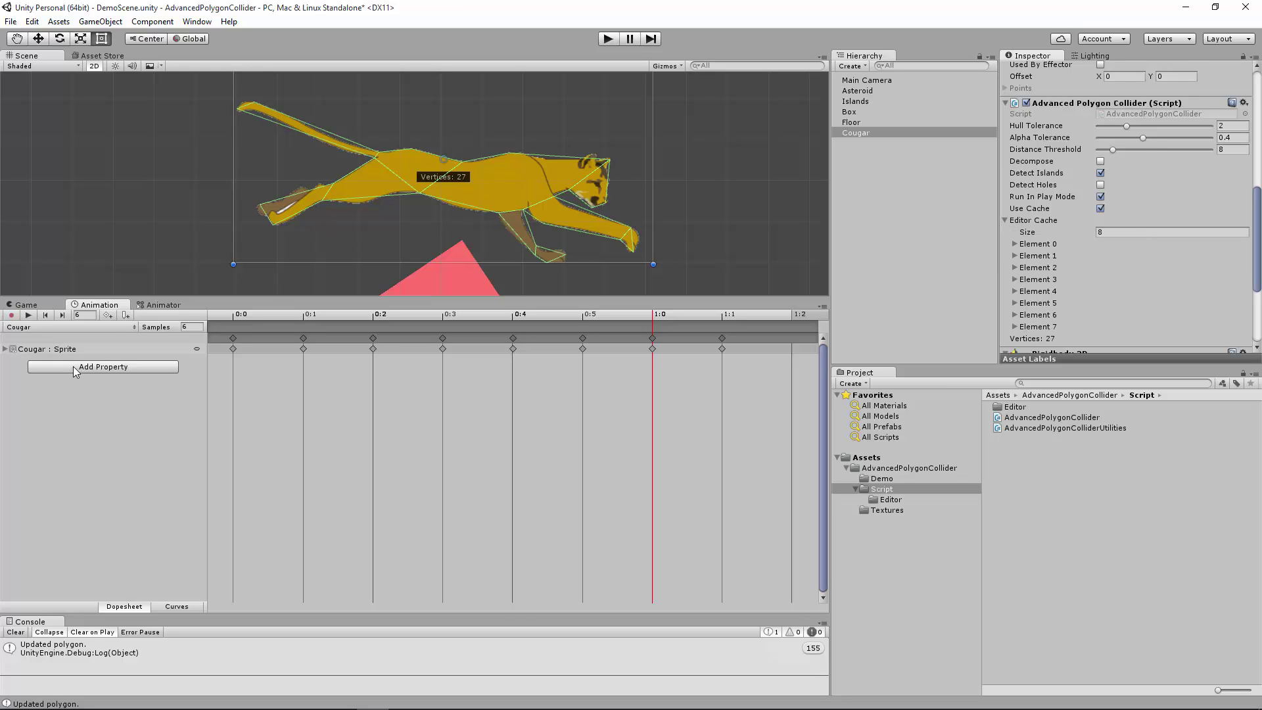
left_click(36, 306)
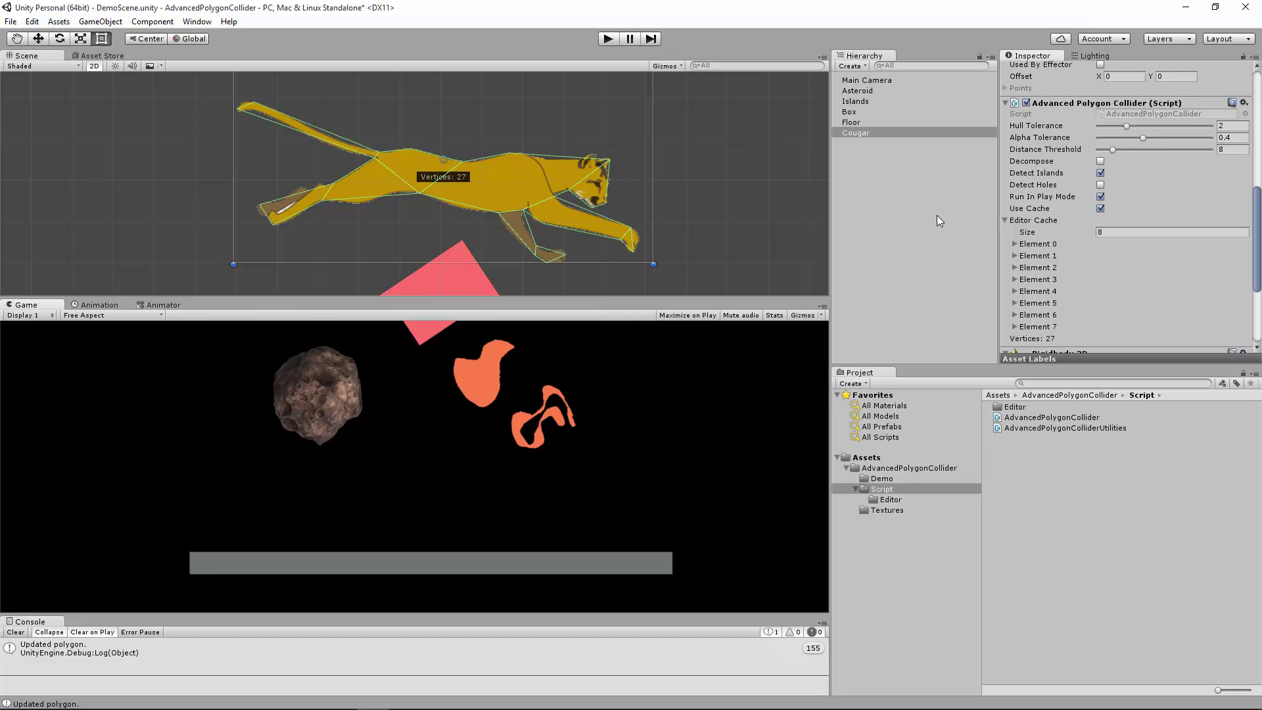
- Enter Play mode, select the Cougar, and expand its Polygon Collider 2D settings
left_click(609, 39)
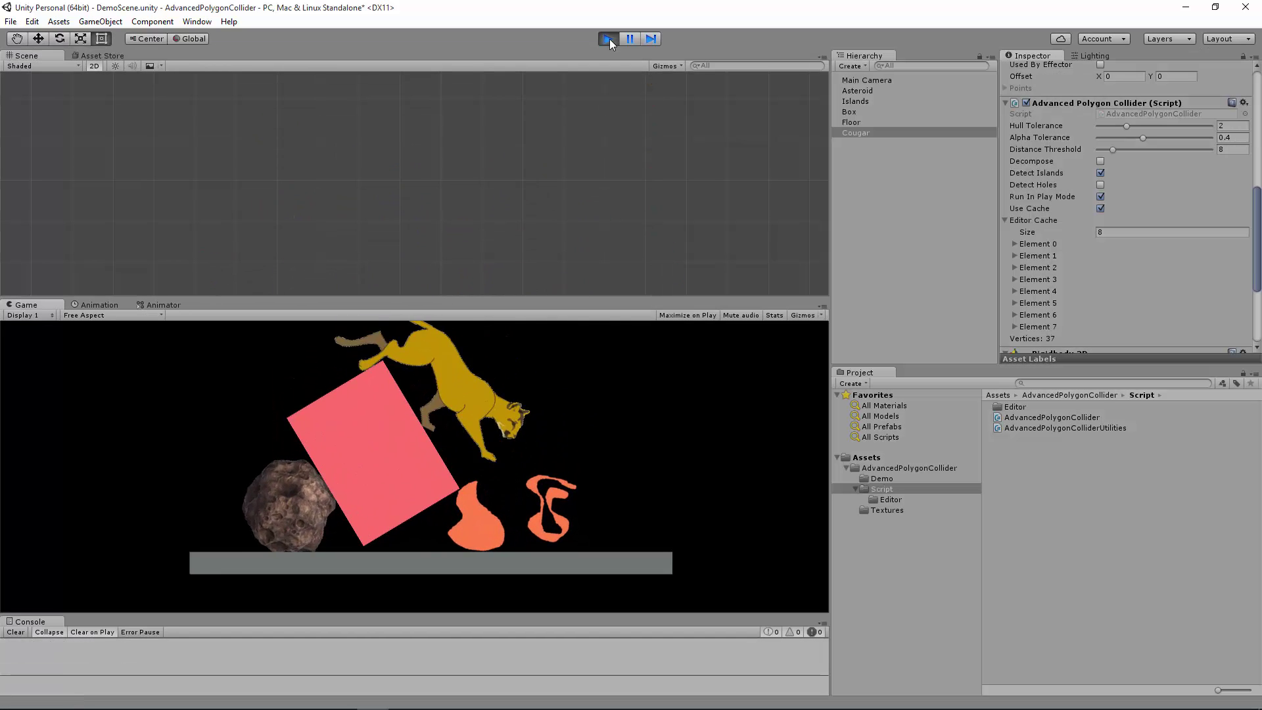
left_click(855, 133)
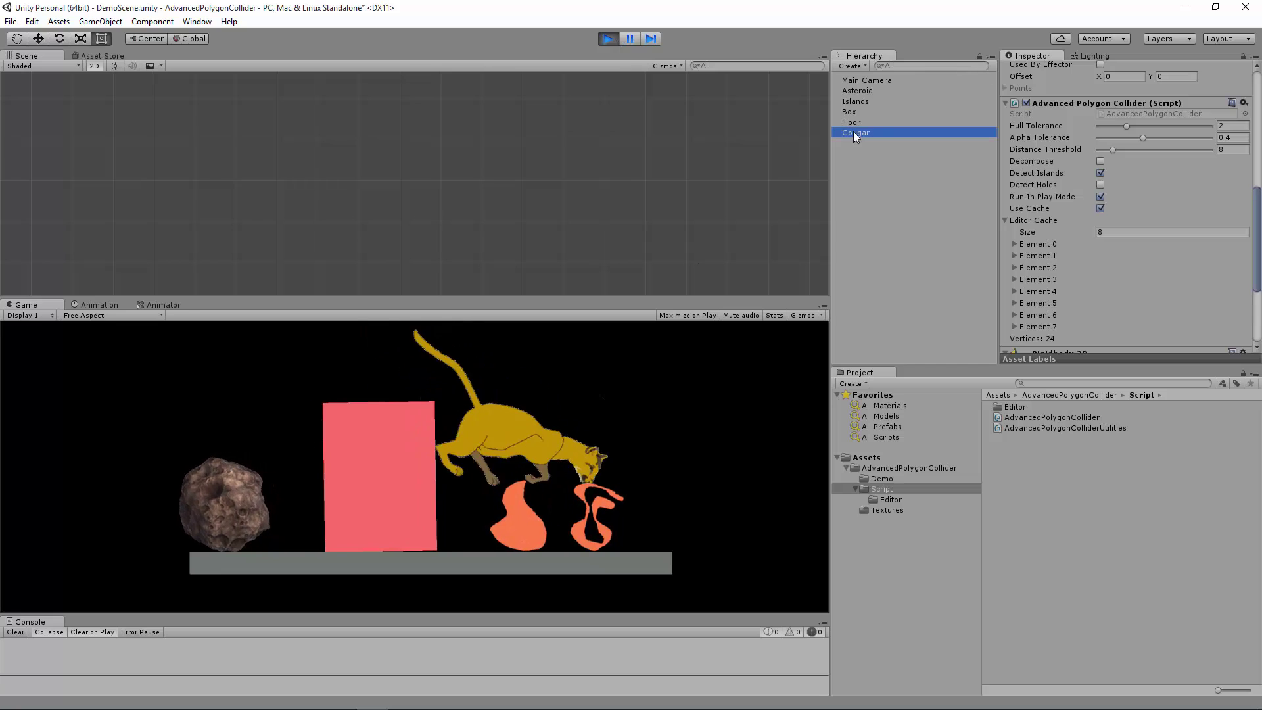
scroll(1062, 171, "down", 5)
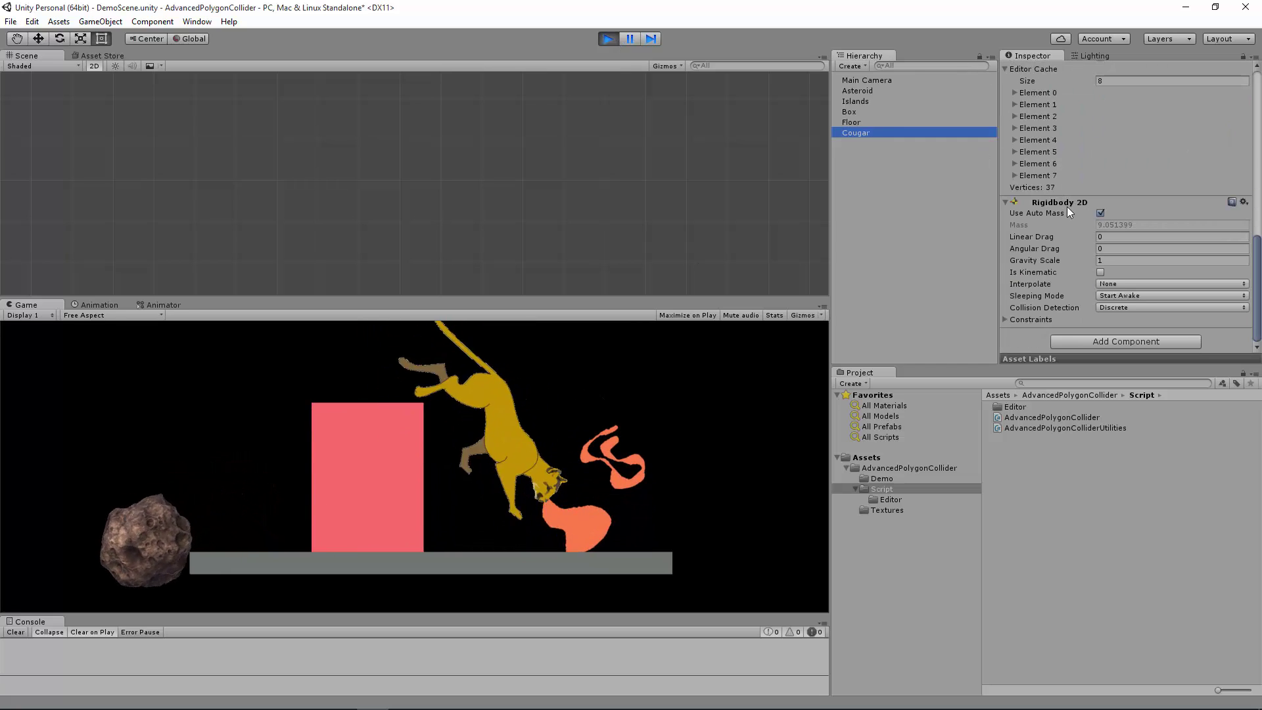
scroll(1072, 197, "up", 8)
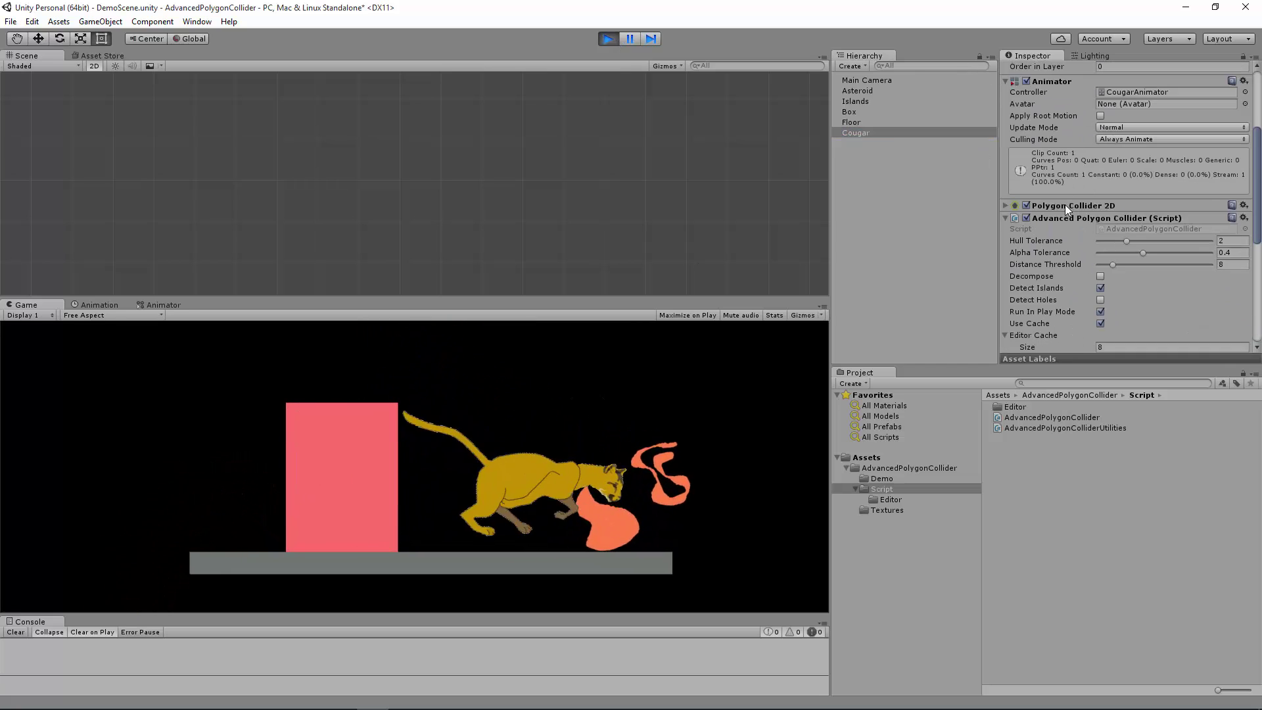
left_click(1065, 205)
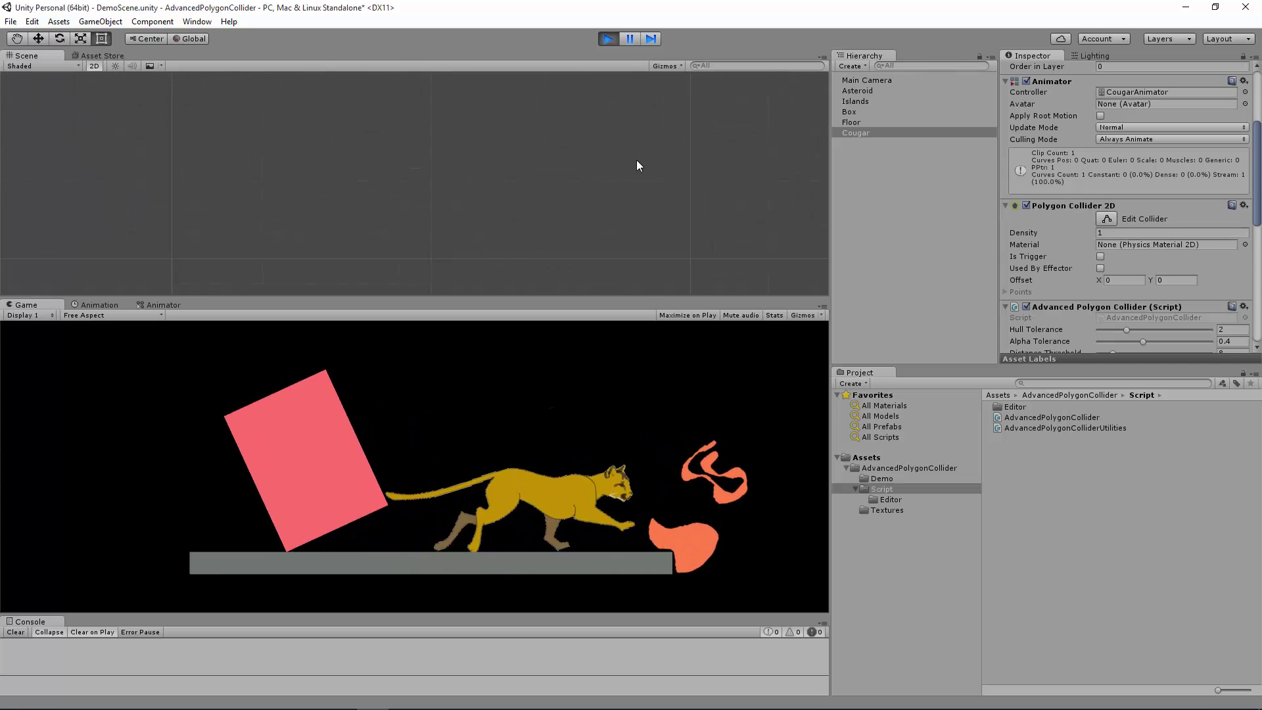
- Pan the Scene view to follow the running cougar pushing the pink box
scroll(638, 165, "down", 5)
scroll(565, 197, "up", 5)
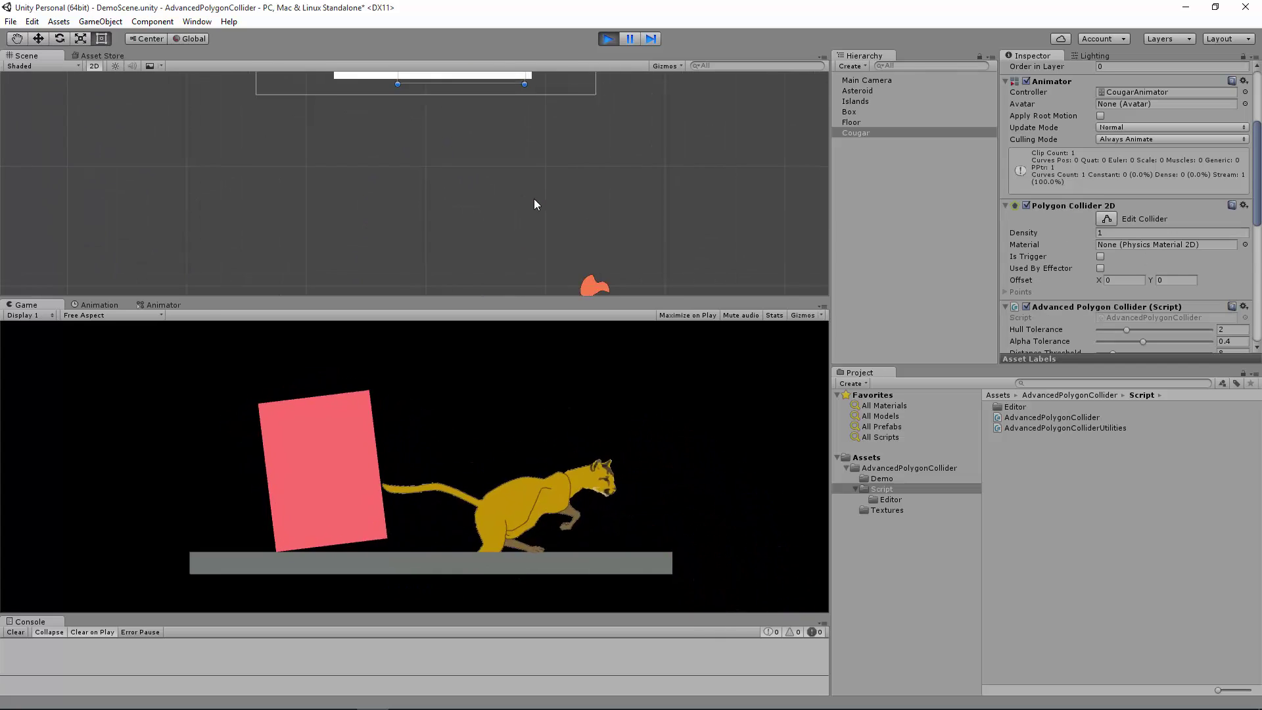
scroll(536, 207, "up", 8)
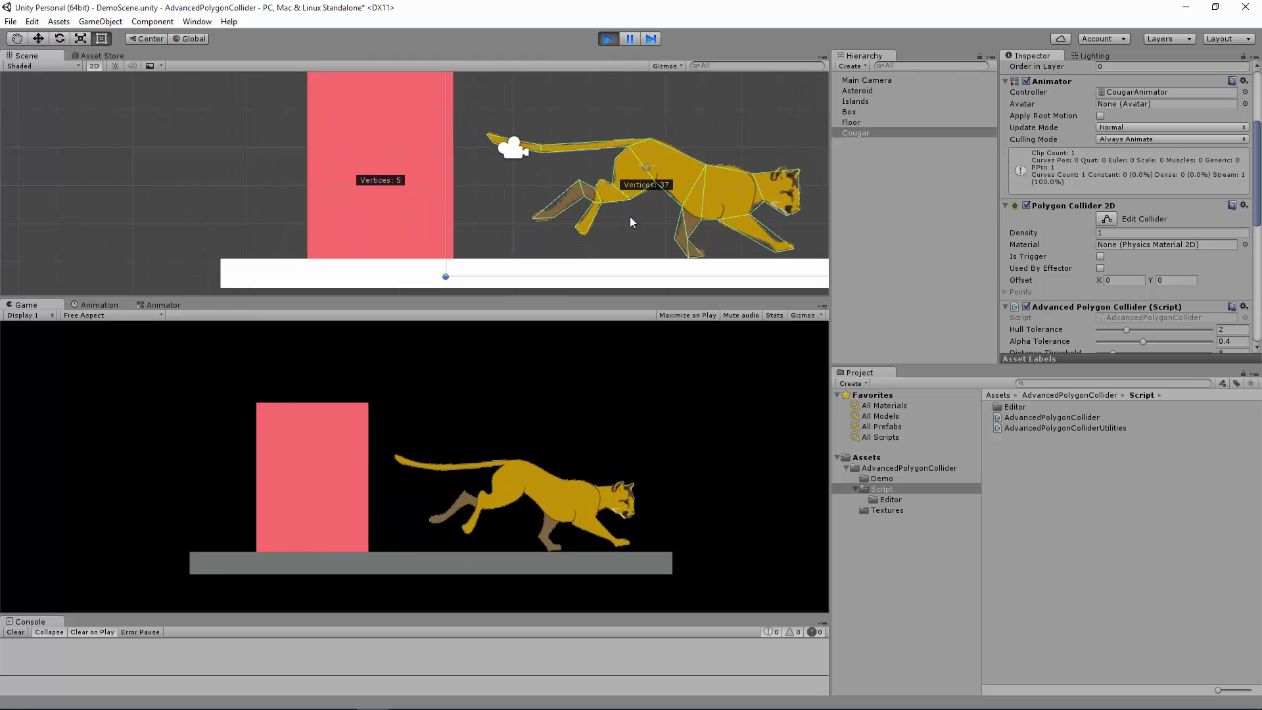
middle_click_drag(656, 214, 352, 197)
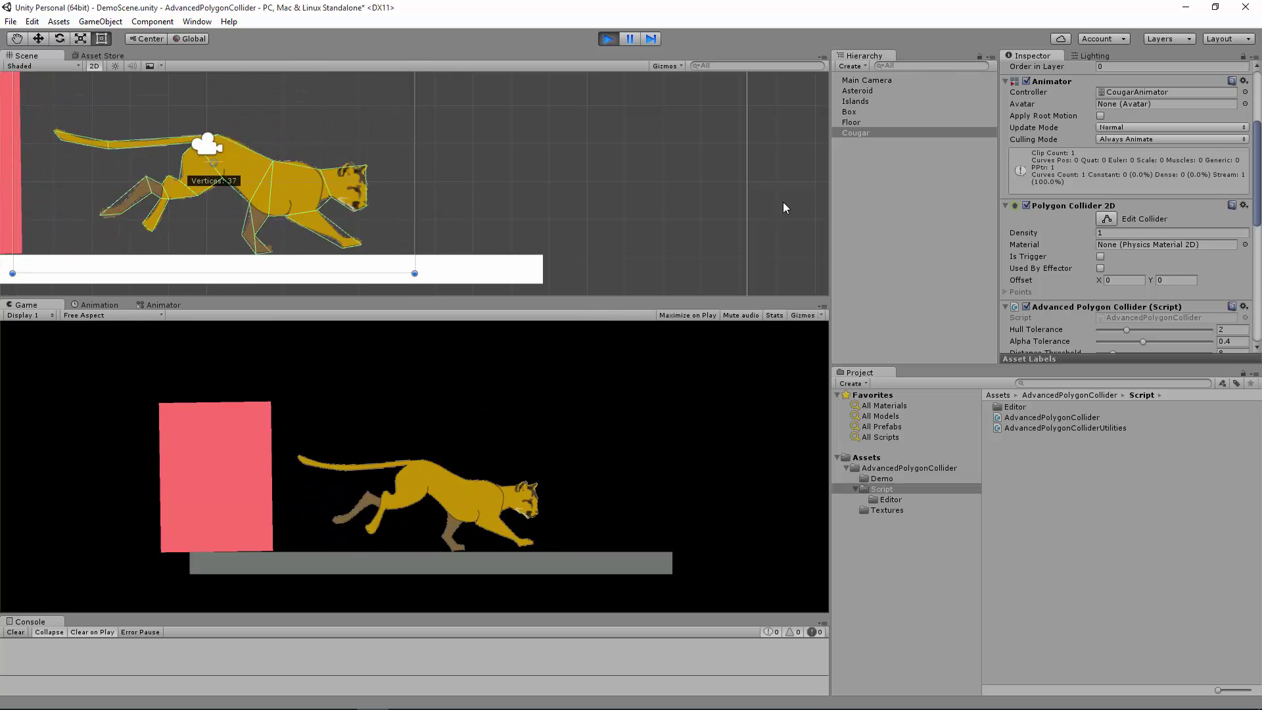
- Stop Play mode, select the Asteroid, and scroll to its 11-vertex Advanced Polygon Collider settings
left_click(608, 39)
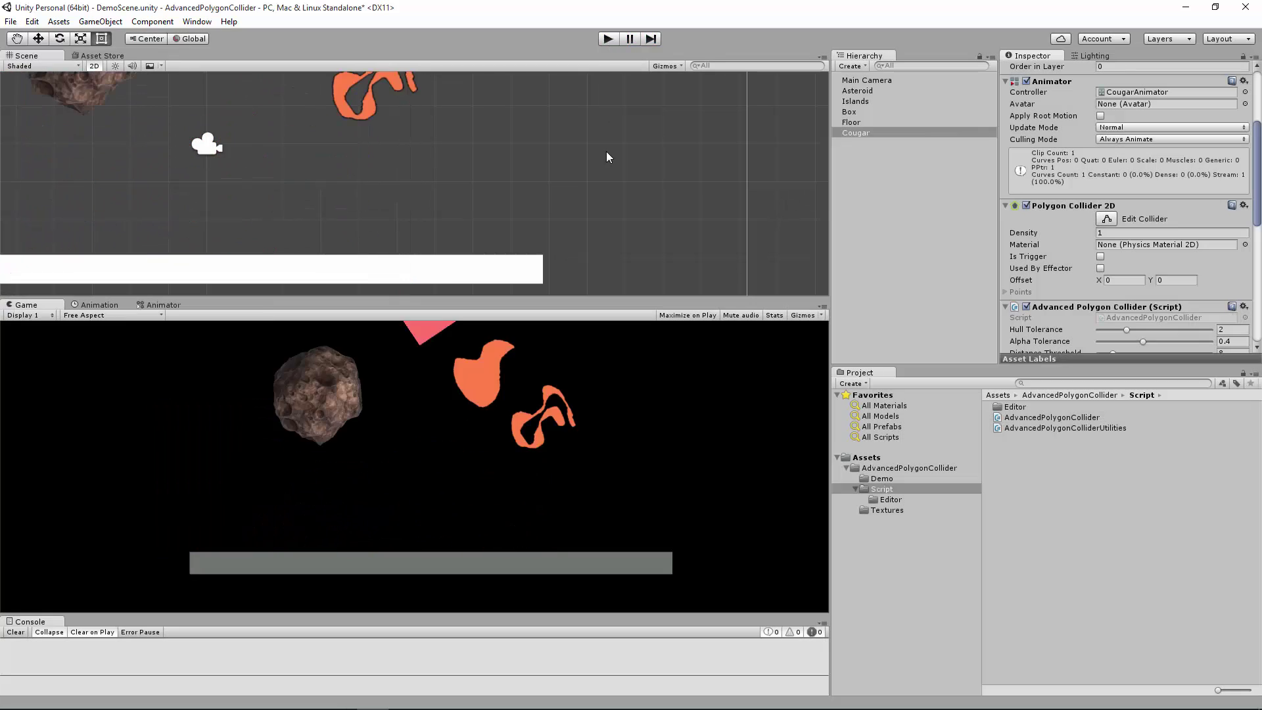
scroll(481, 184, "down", 5)
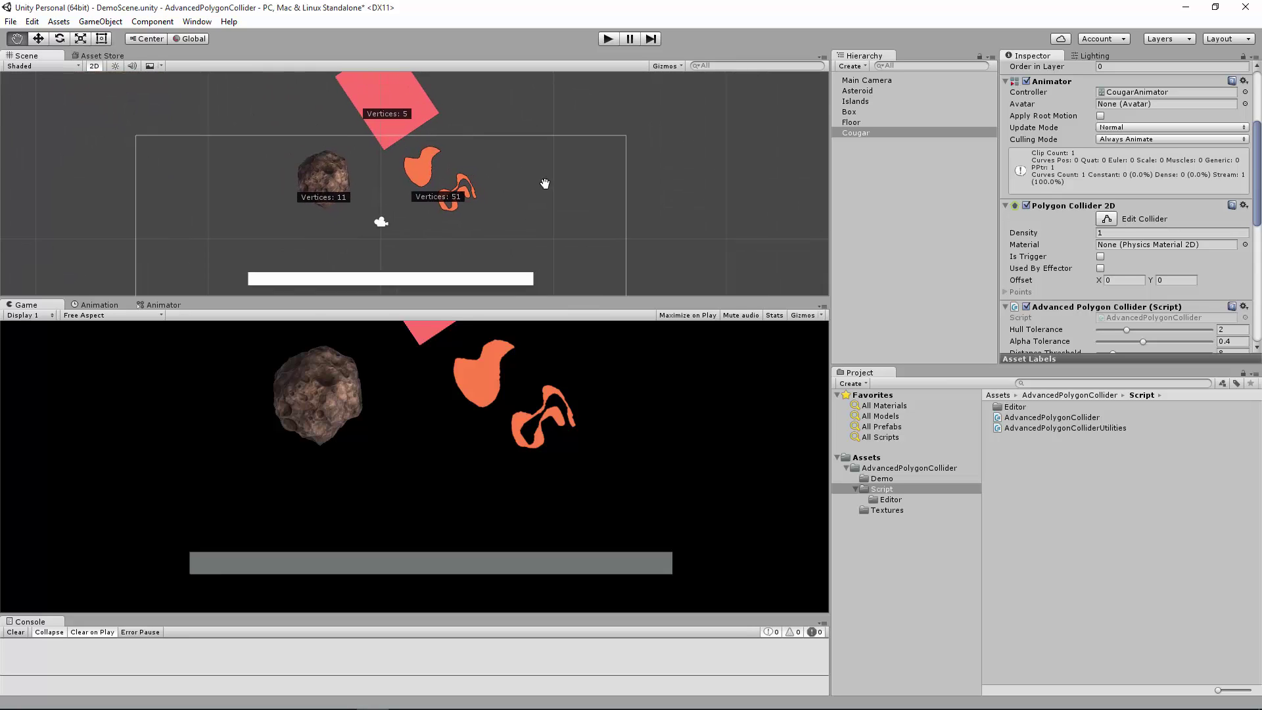
left_click(859, 91)
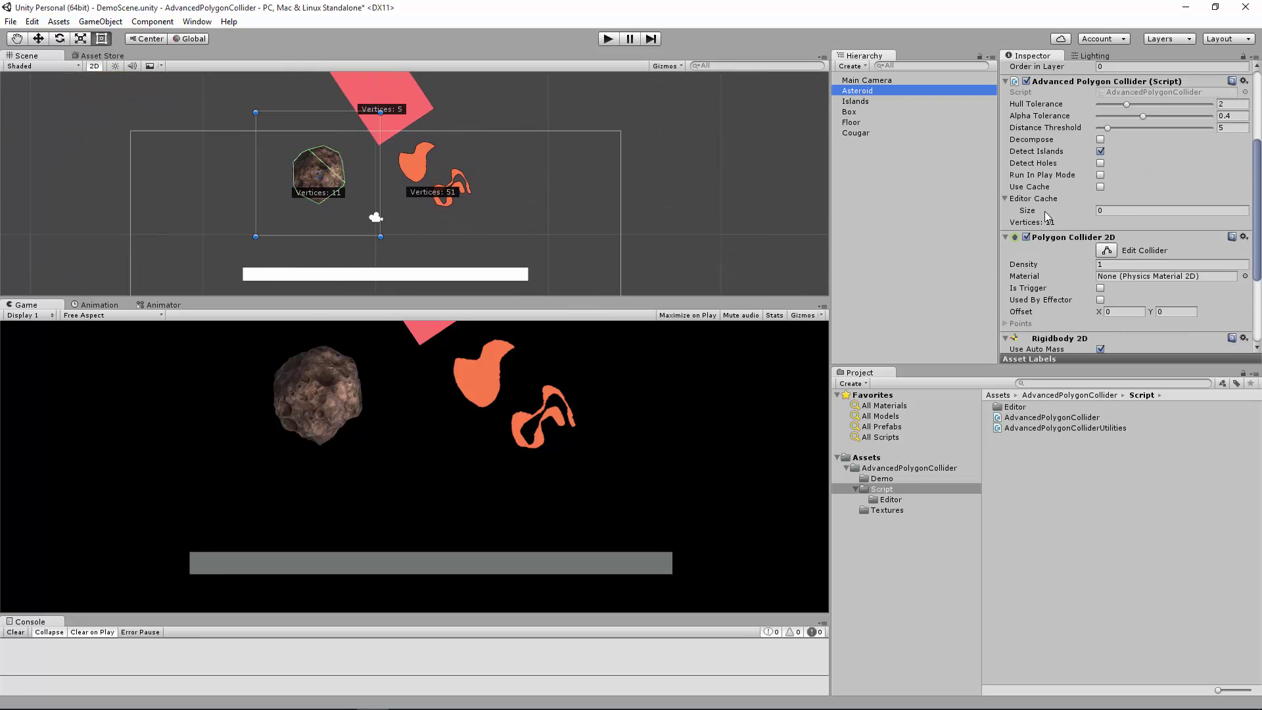
scroll(1064, 242, "down", 3)
scroll(1064, 242, "down", 2)
scroll(1065, 242, "up", 6)
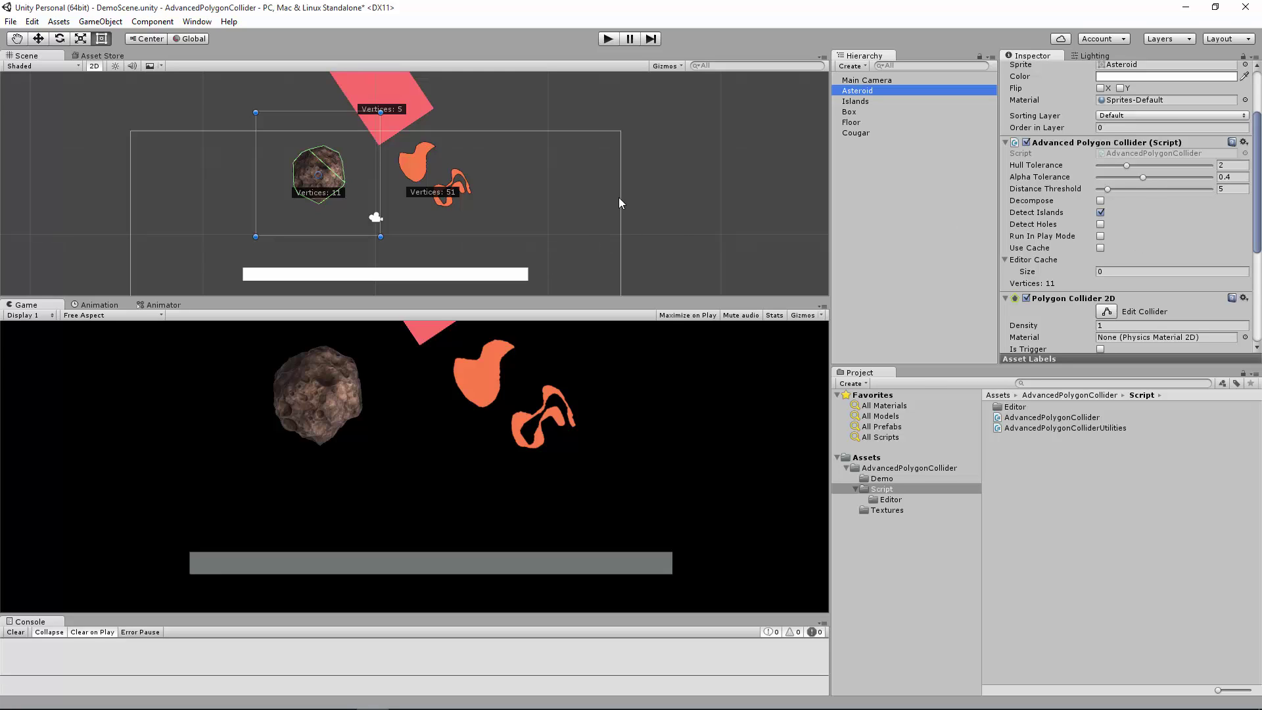
scroll(620, 203, "down", 1)
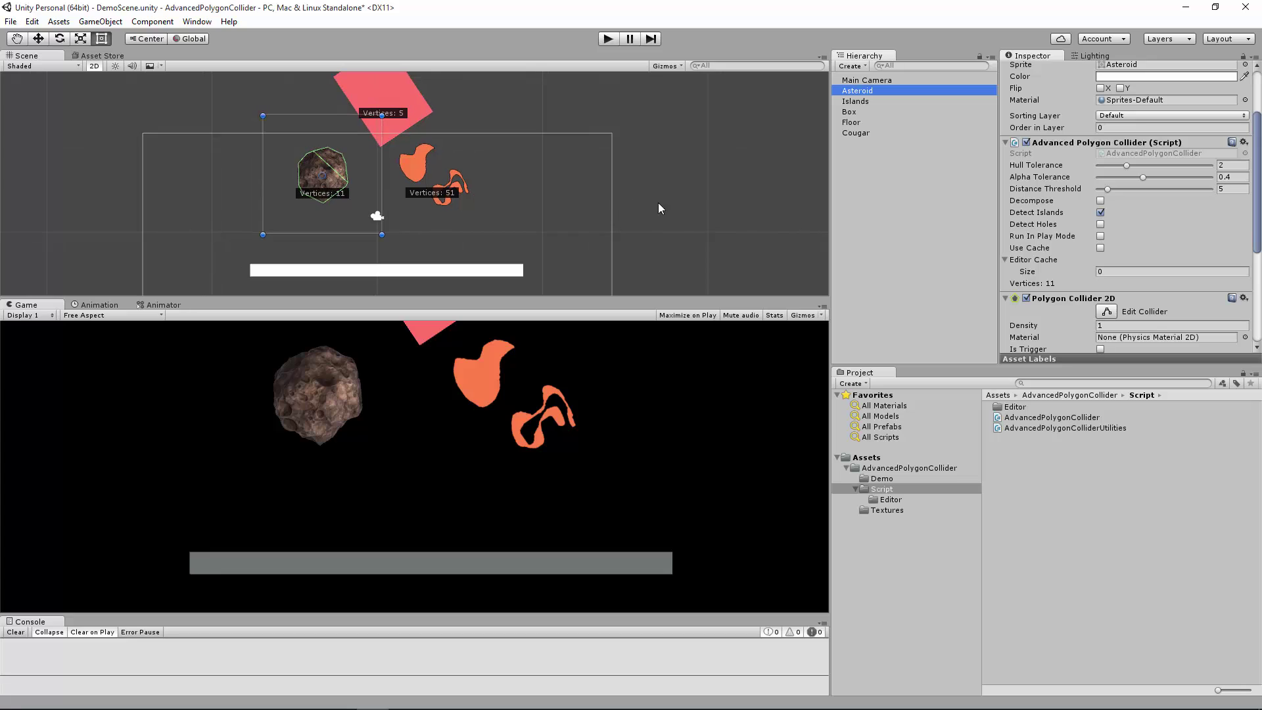